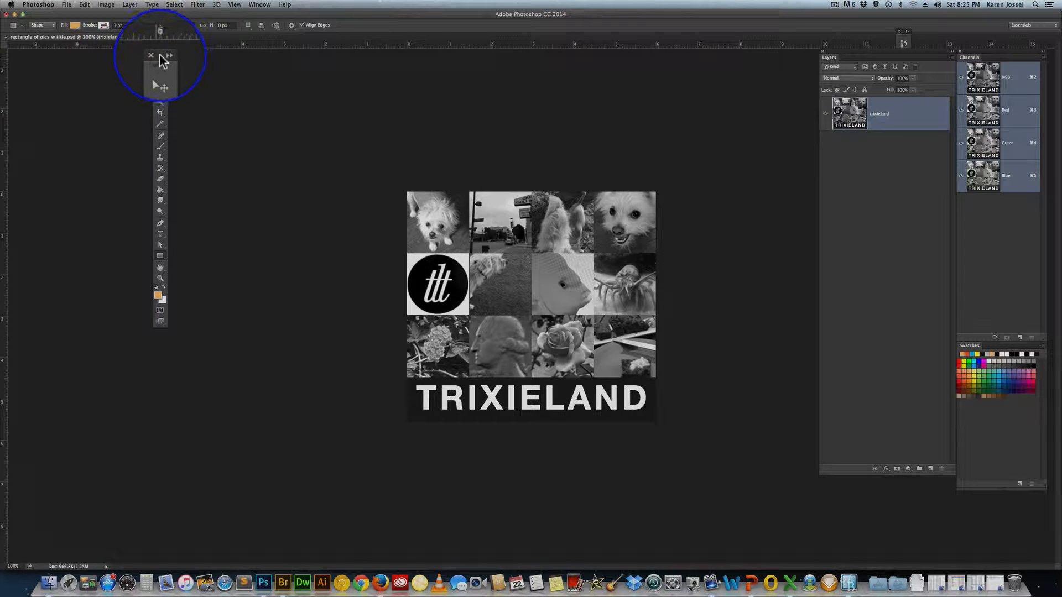
Move the tools aside and select the dog photo in the first square of the top row with the Rectangular Marquee tool.
left_click_drag(161, 62, 306, 145)
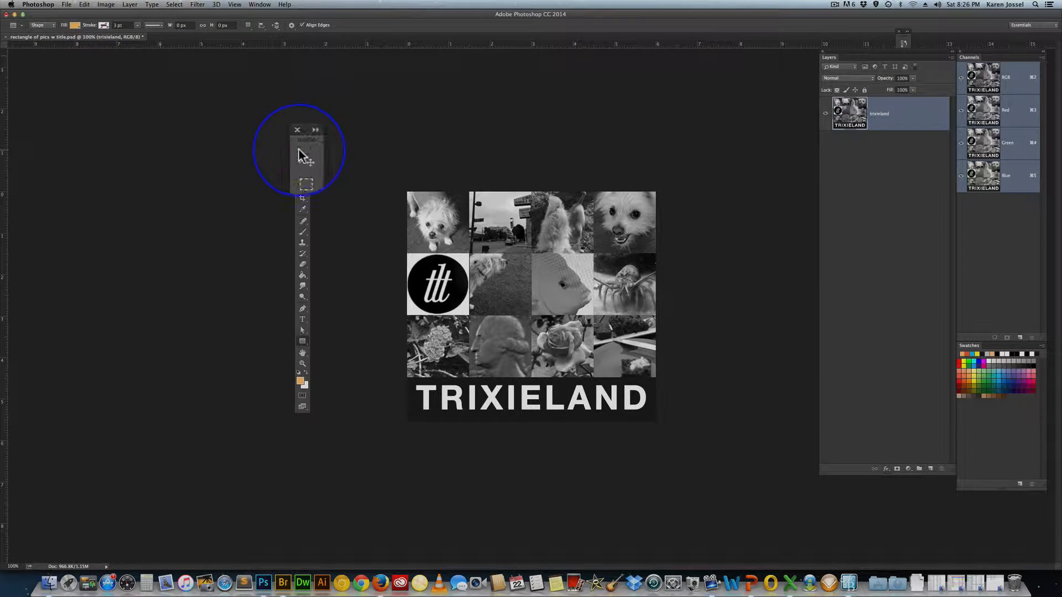
left_click(302, 172)
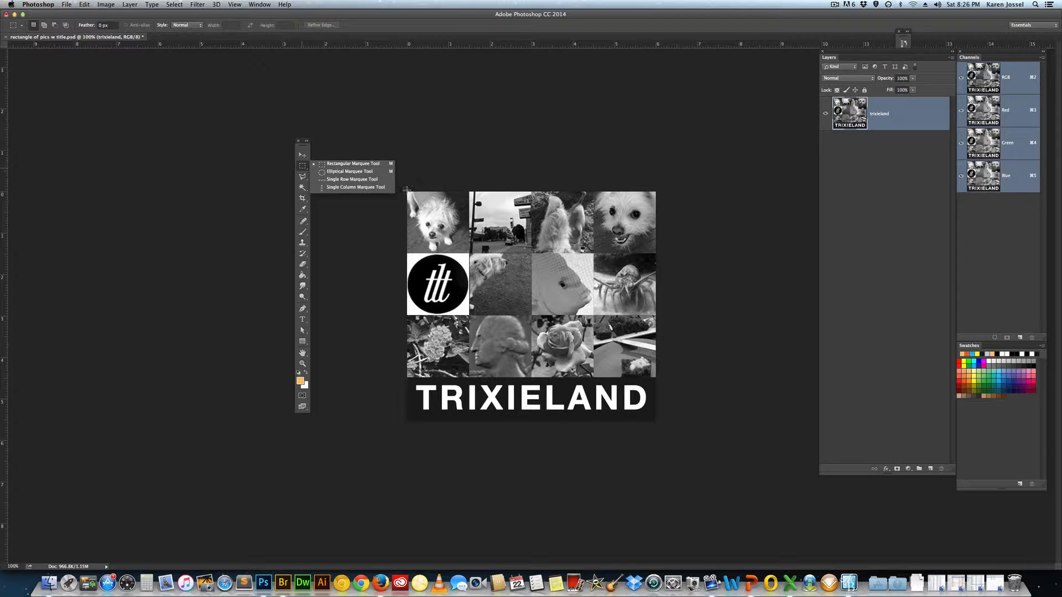
left_click(408, 189)
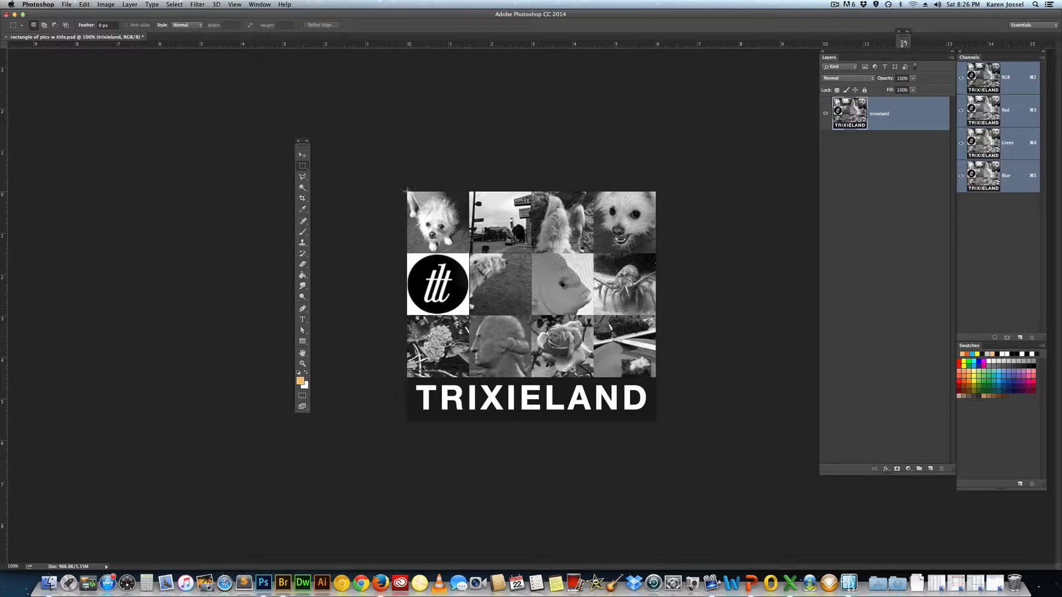
left_click_drag(407, 191, 469, 253)
Colorize the selected dog photo green using Hue/Saturation with hue 124, lightness +14 and a moderate saturation below 57.
left_click(106, 4)
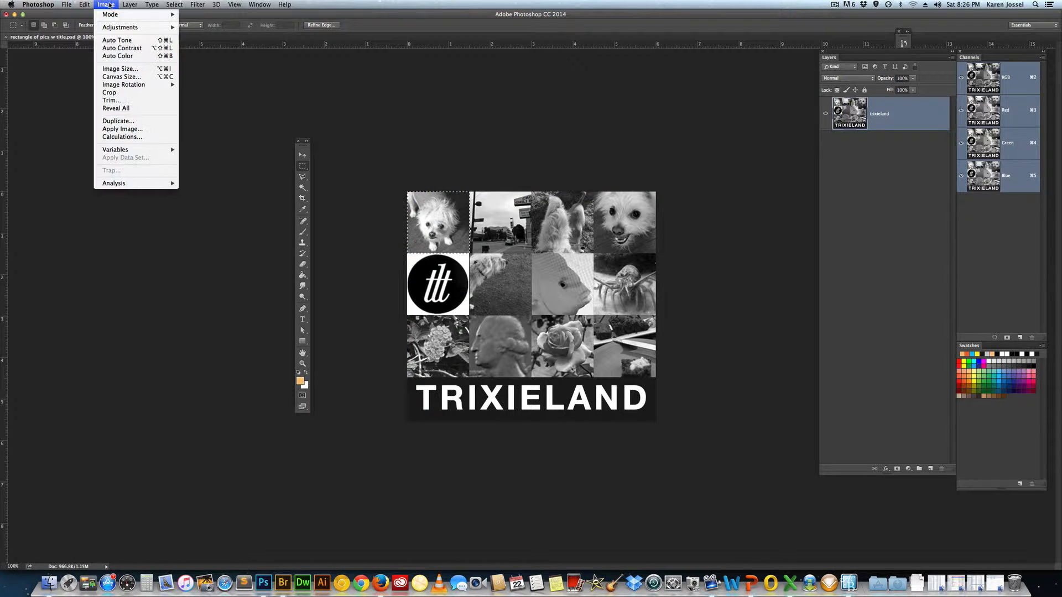
mouse_move(113, 28)
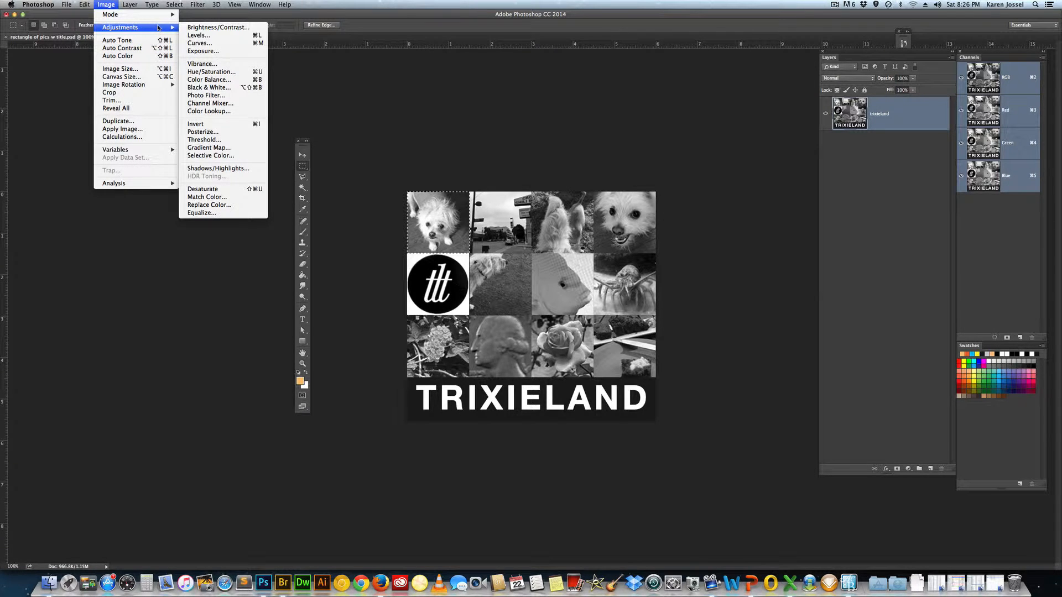
left_click(224, 73)
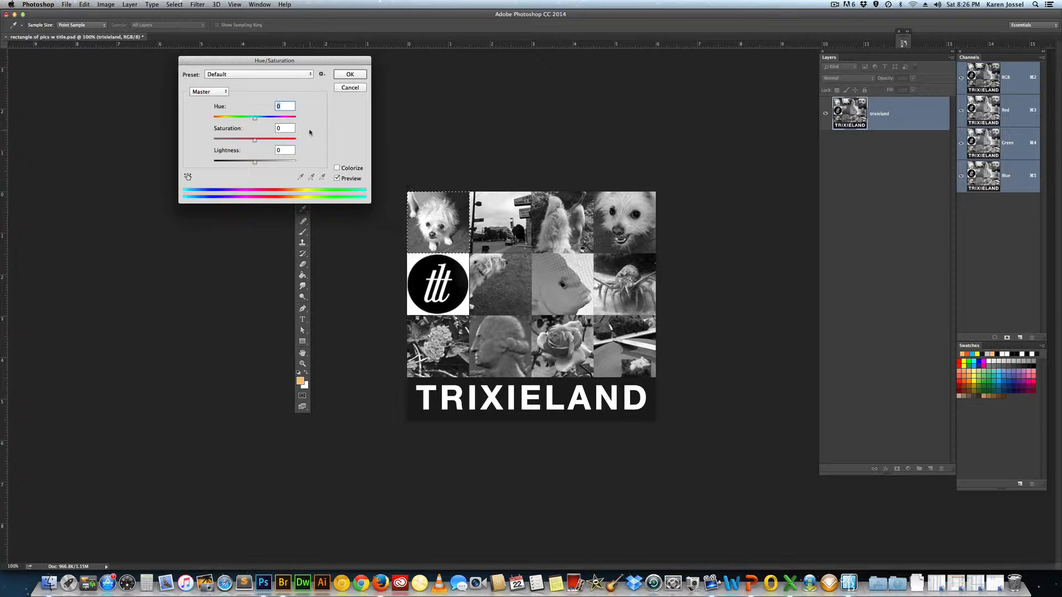
left_click(337, 168)
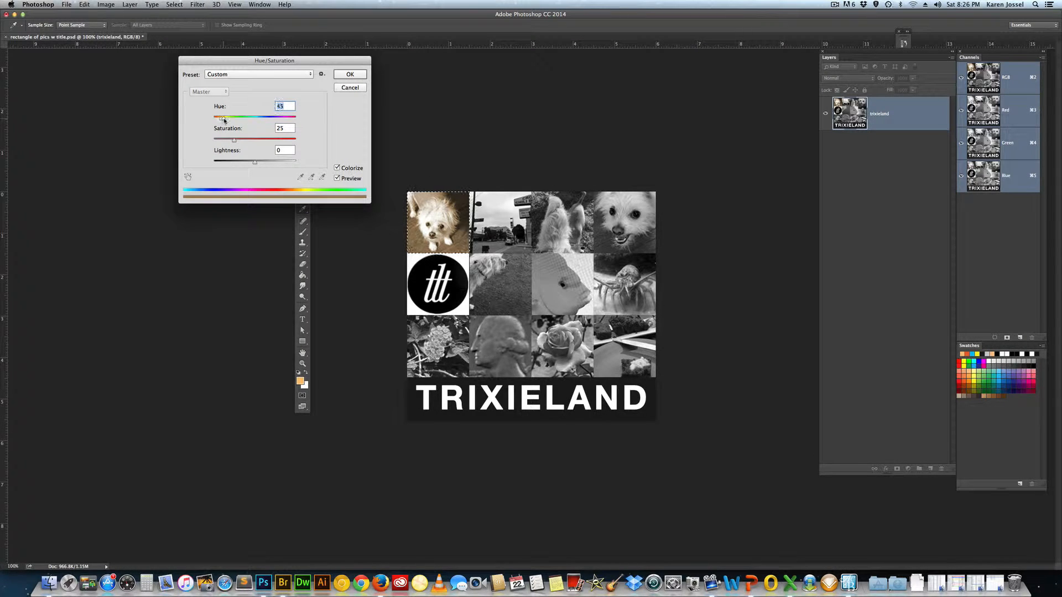
left_click_drag(224, 118, 260, 144)
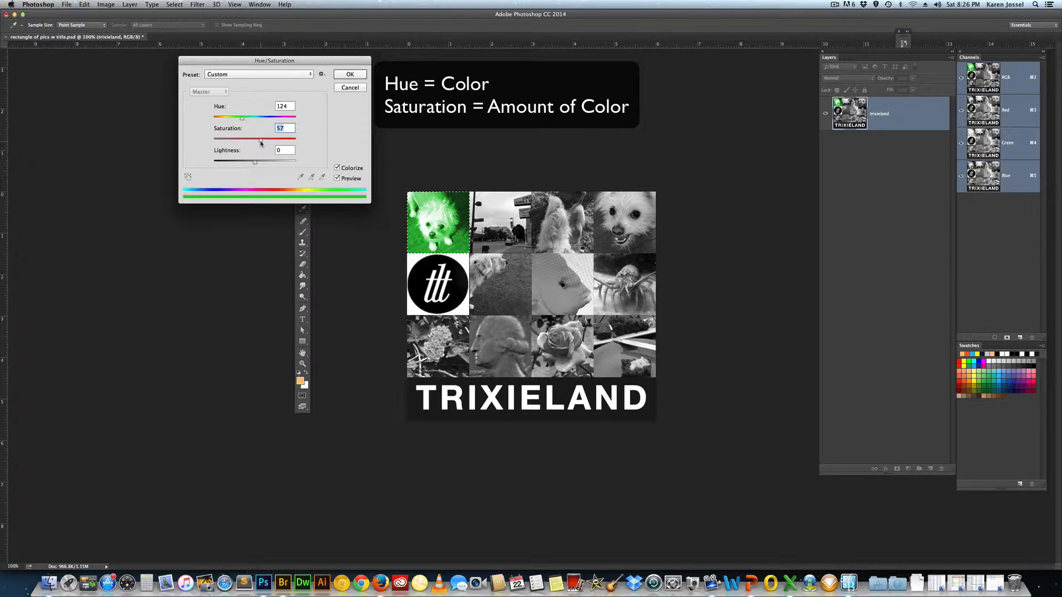
left_click_drag(254, 162, 262, 164)
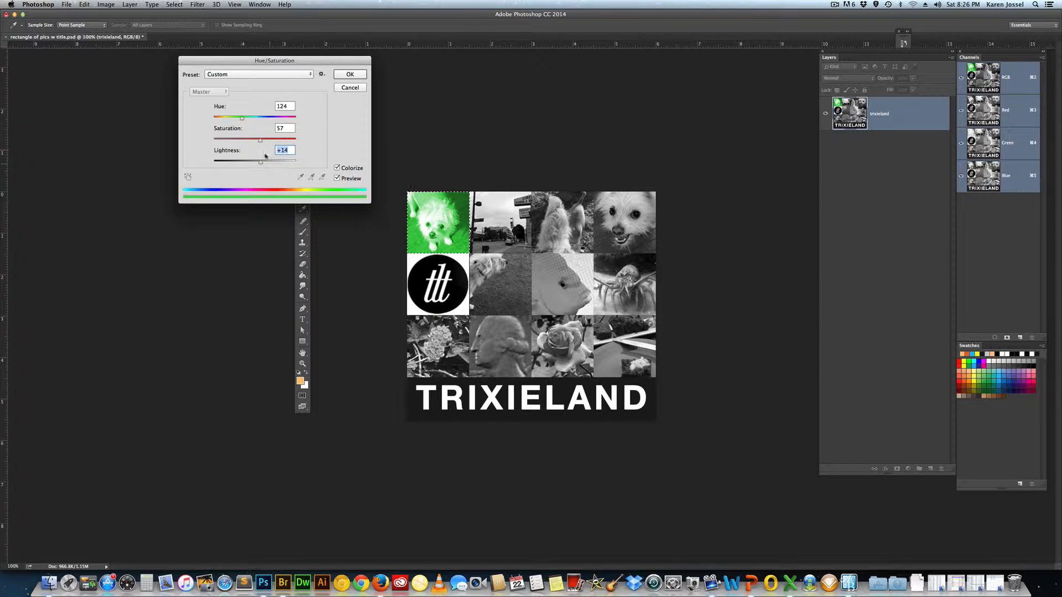
left_click_drag(260, 141, 247, 142)
left_click(355, 74)
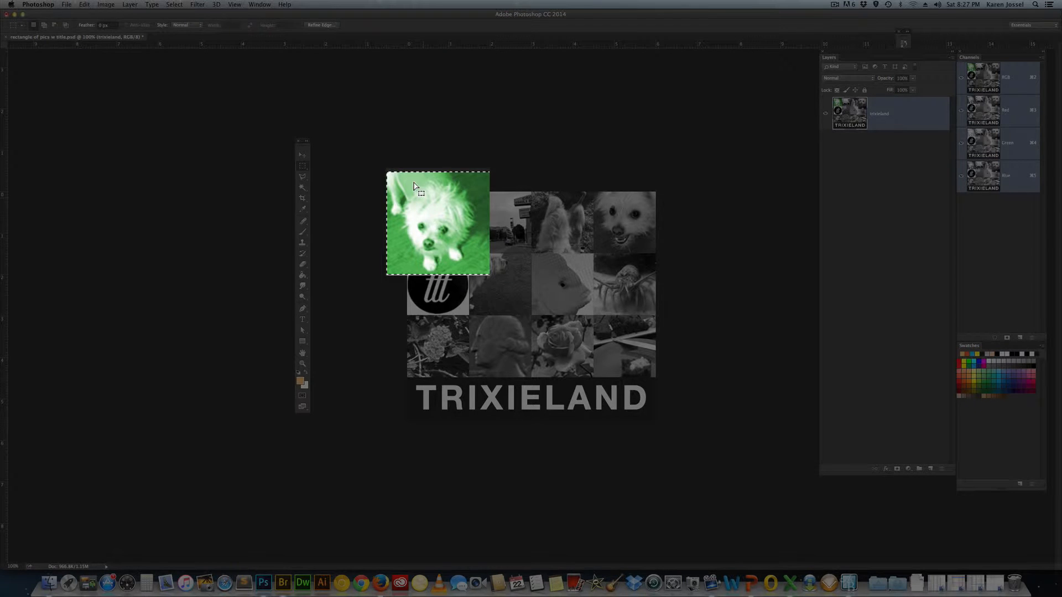
Move the selection outline onto the statue head photo and colorize it with Hue/Saturation at hue 35 and saturation 65.
left_click_drag(424, 200, 485, 324)
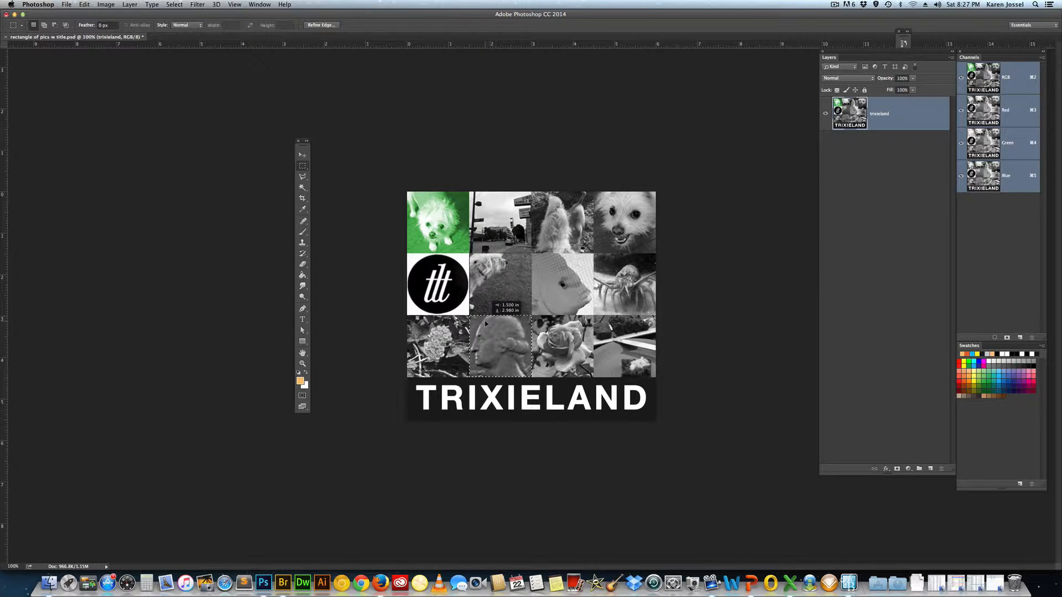
left_click_drag(485, 324, 486, 323)
left_click(106, 5)
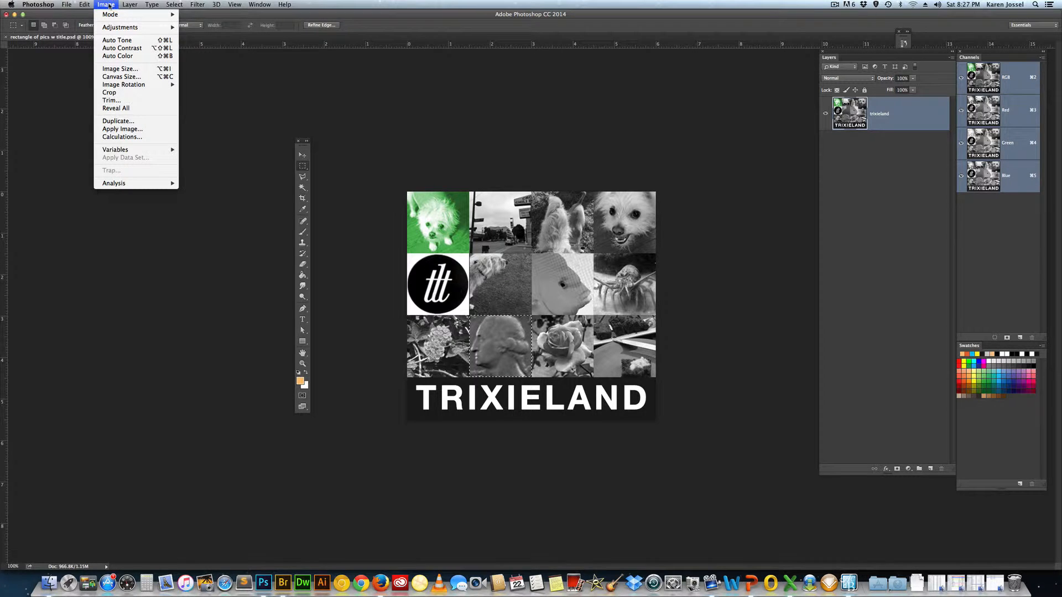
mouse_move(116, 29)
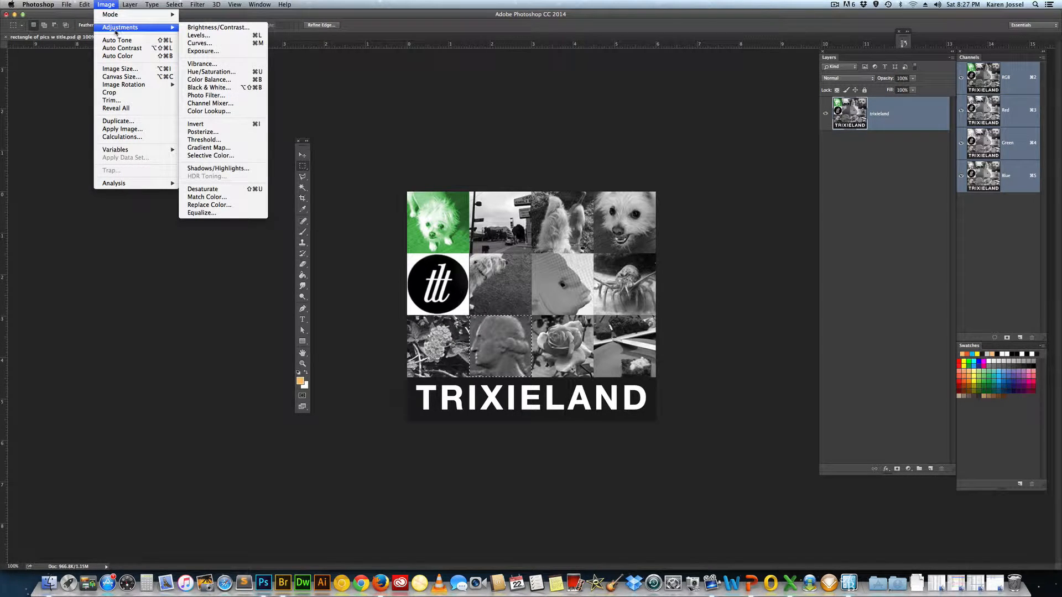
left_click(228, 71)
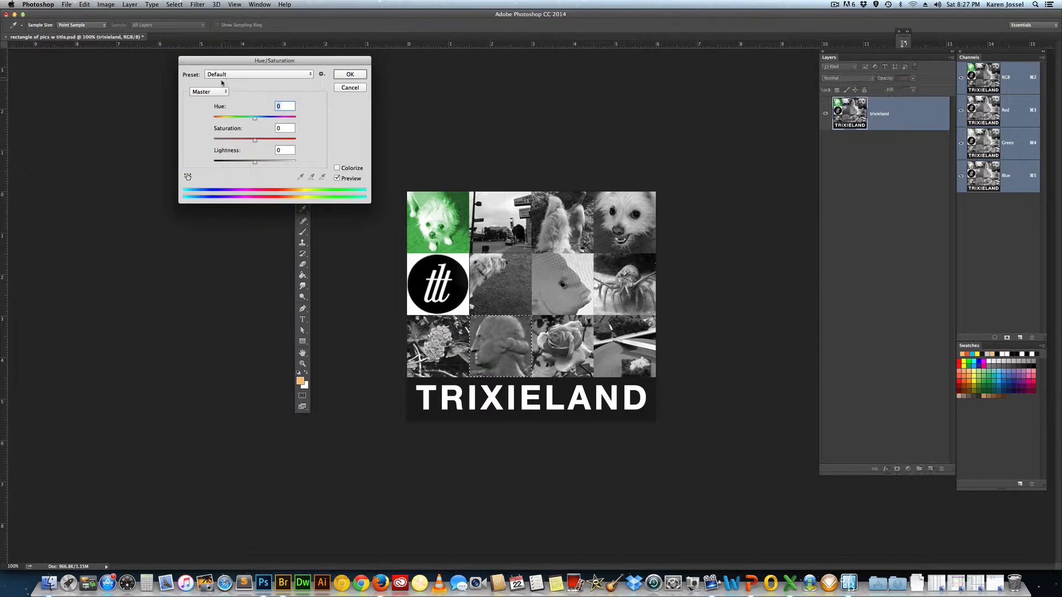
left_click(337, 168)
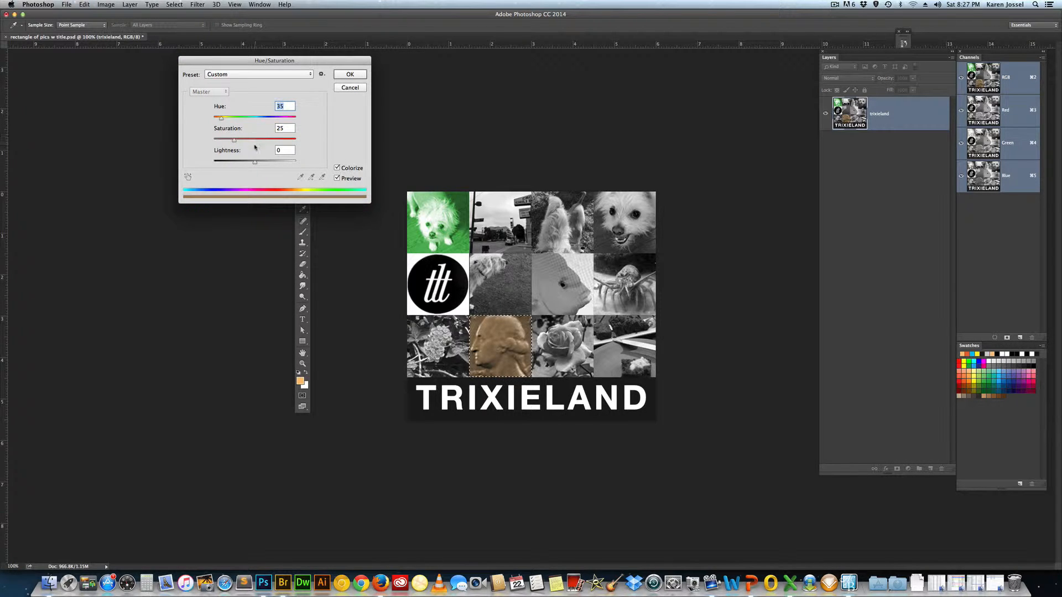
left_click_drag(234, 140, 266, 147)
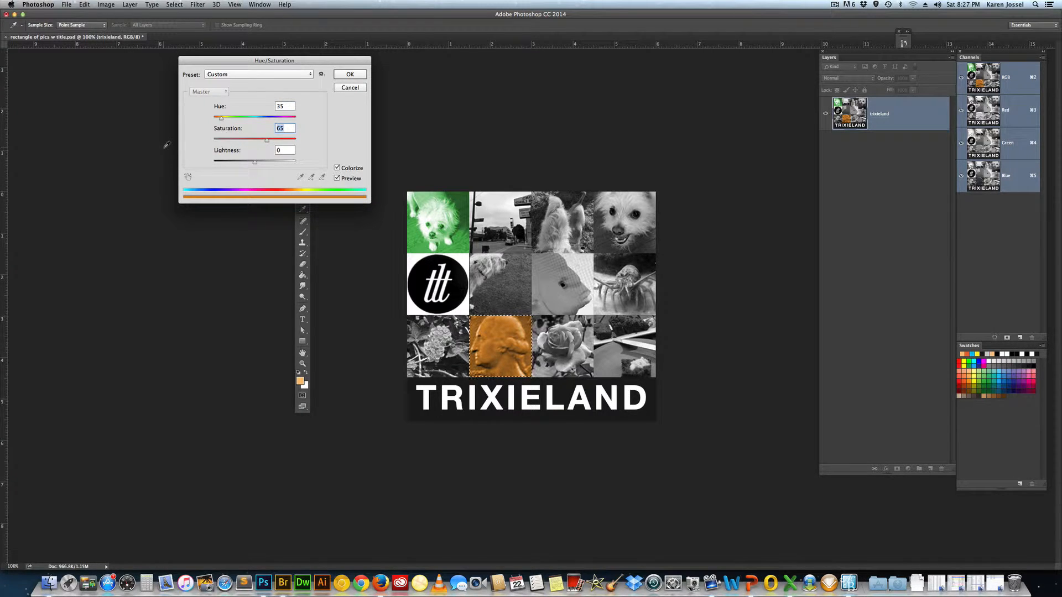
left_click(350, 75)
Save the current selection as a new channel named "square" and deselect it.
key("m")
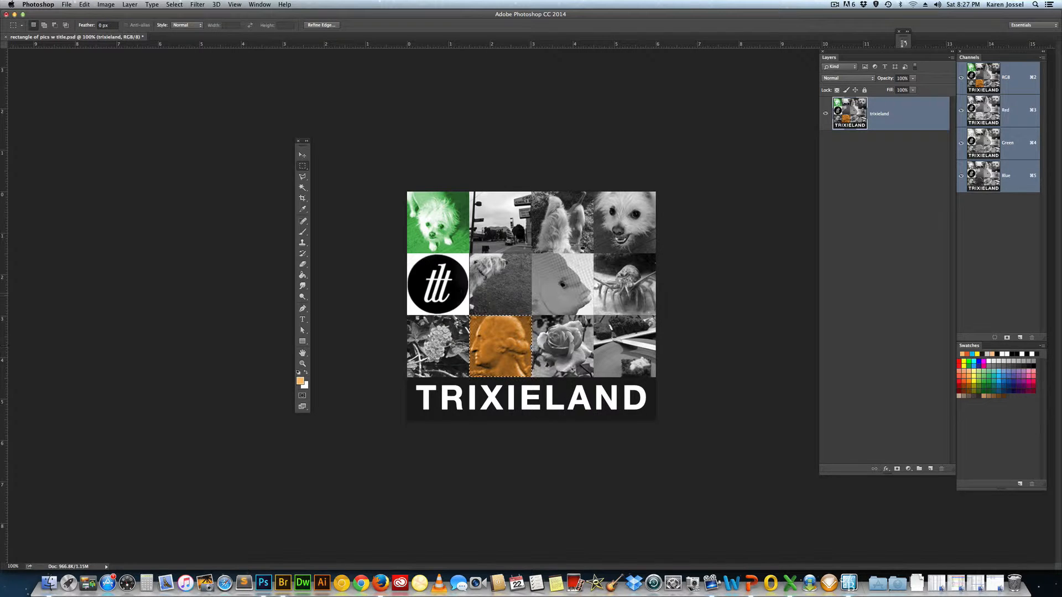
left_click(175, 5)
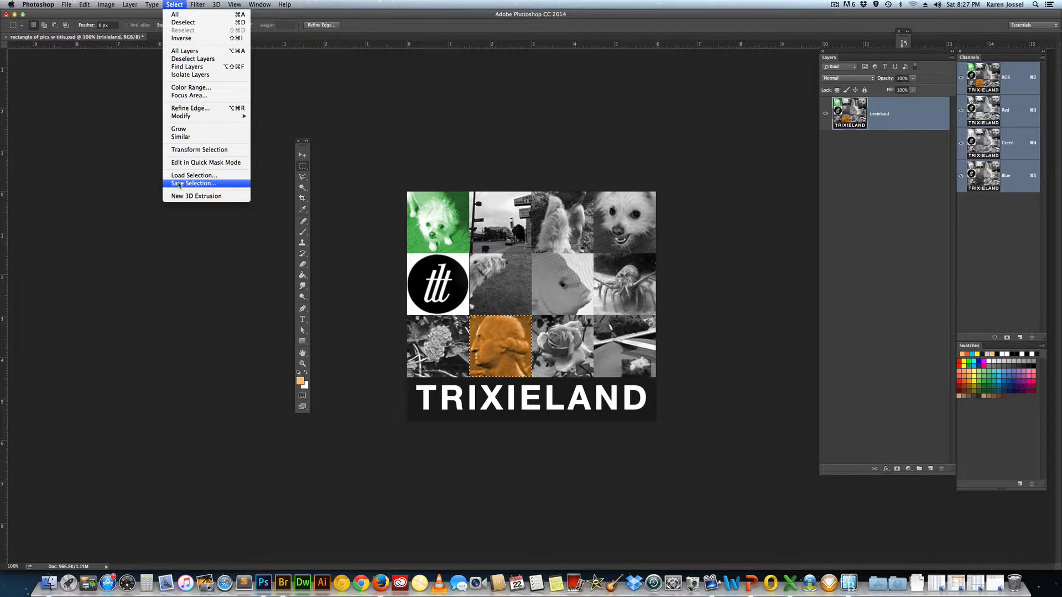
left_click(179, 185)
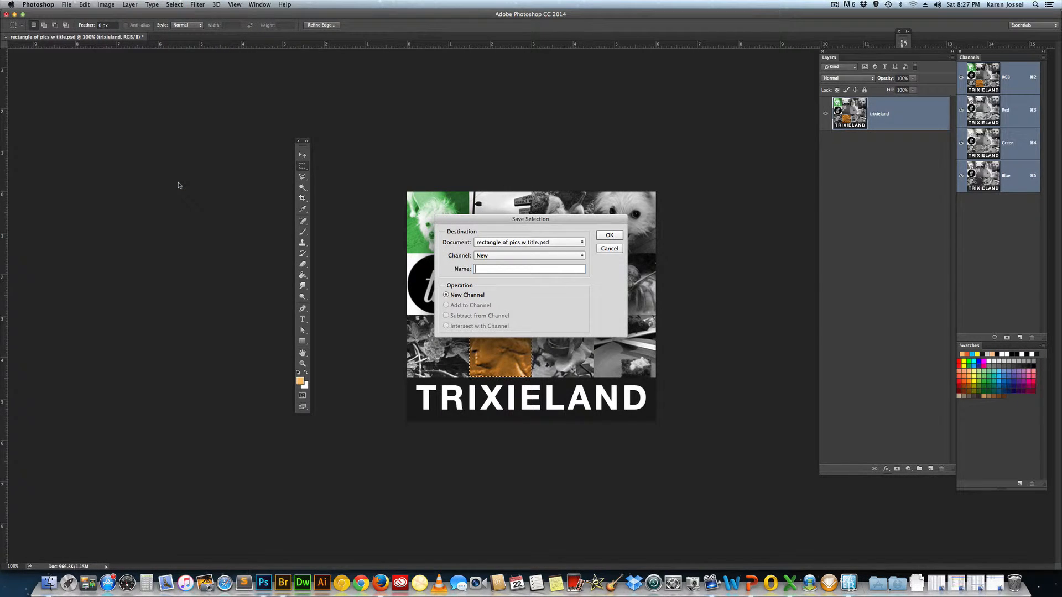
type("squ")
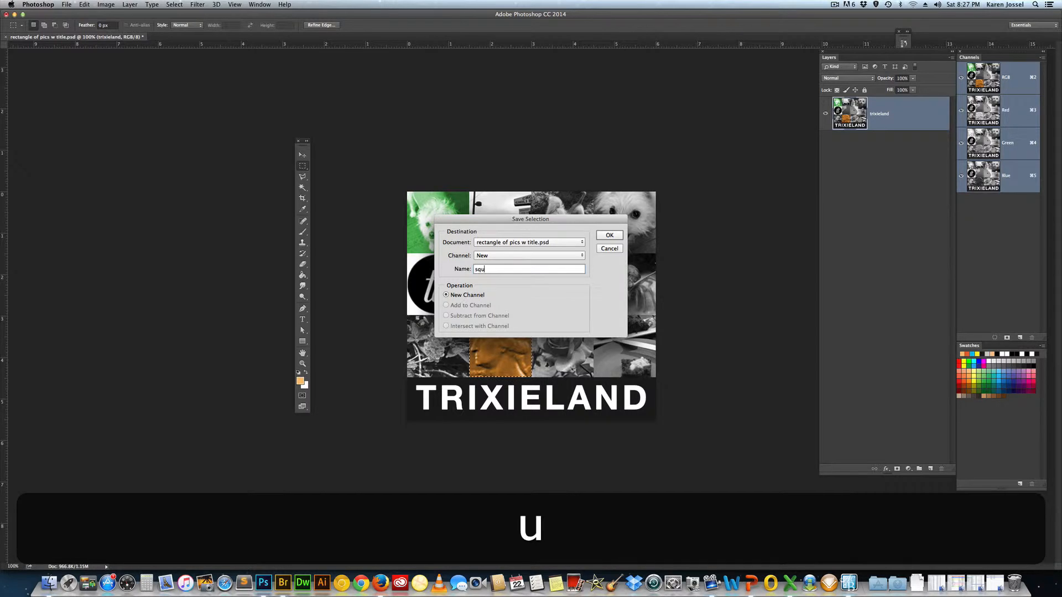
type("are")
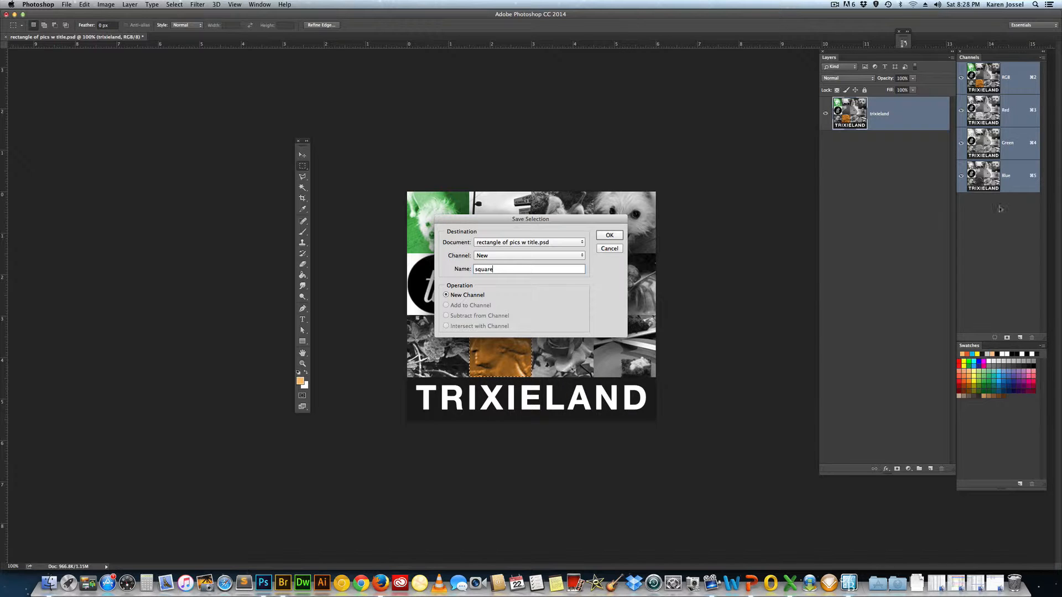
left_click(609, 236)
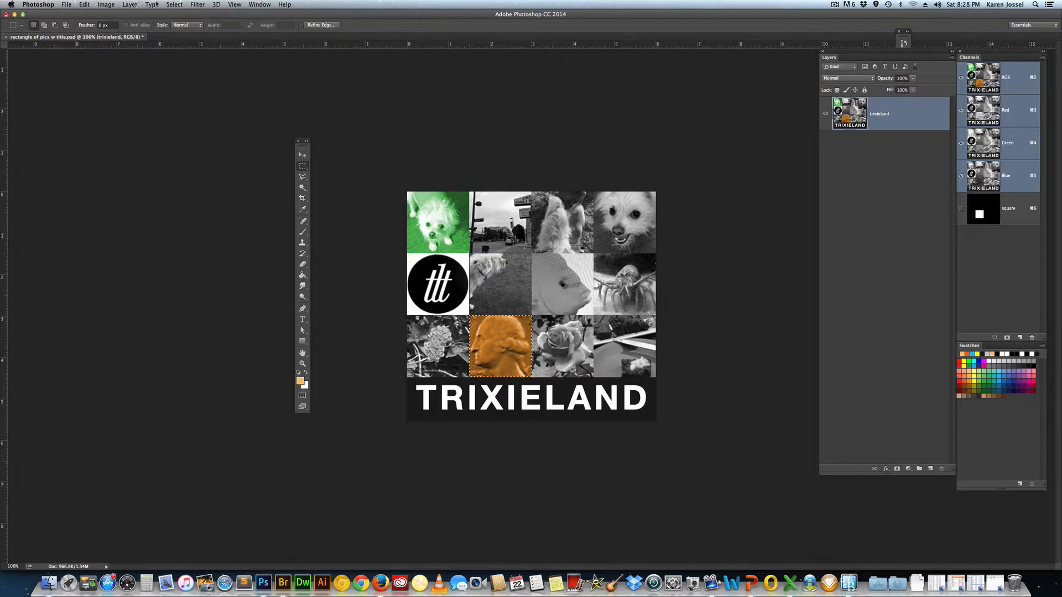
left_click(174, 5)
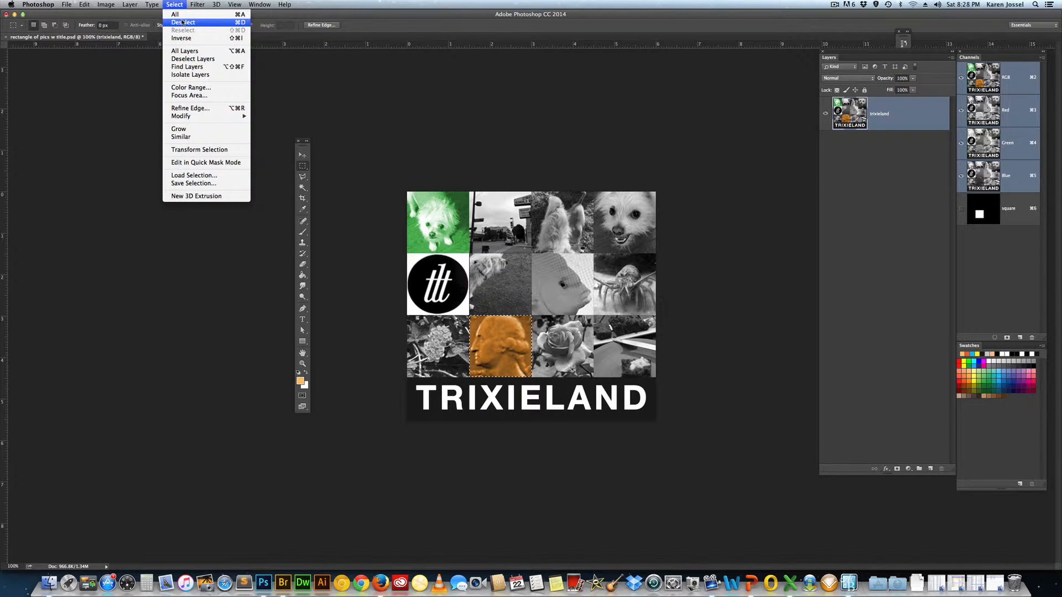
left_click(182, 23)
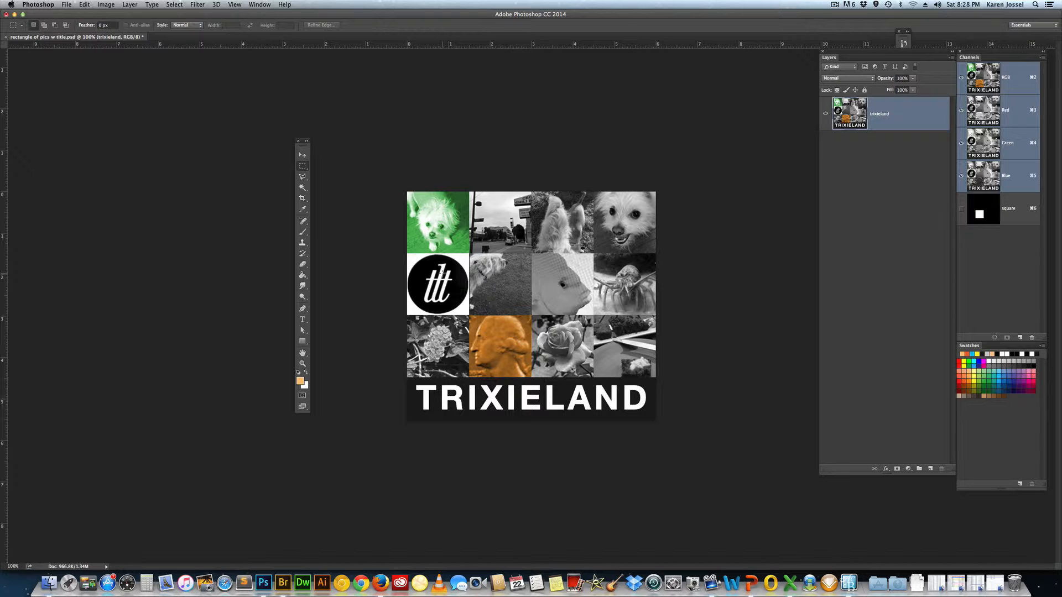
Draw a rectangle shape of about 150 × 149 px over the round logo square and set its layer's blend mode to Multiply.
left_click(302, 341)
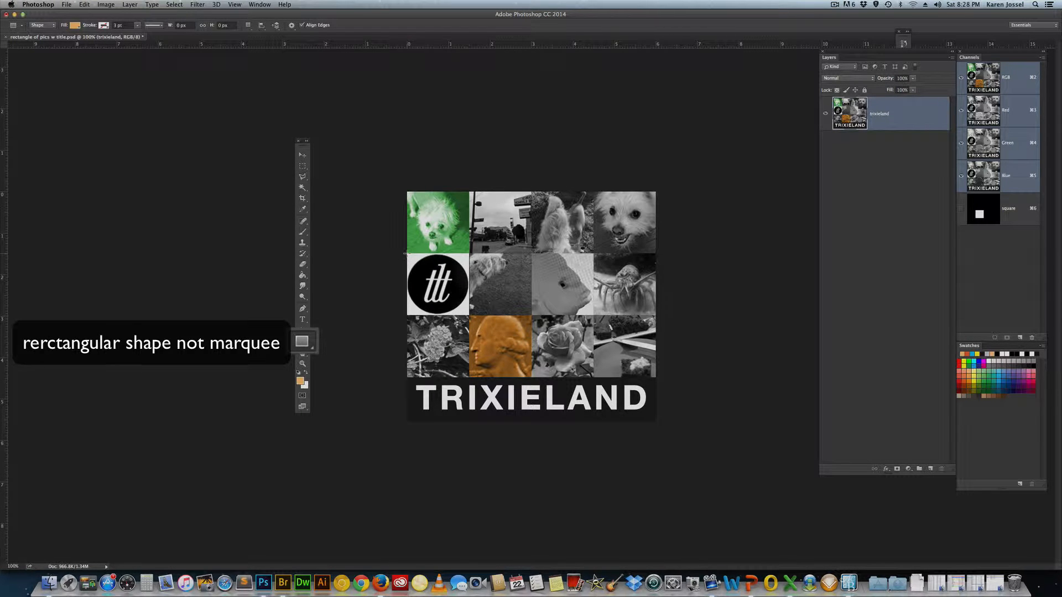
left_click_drag(405, 253, 469, 315)
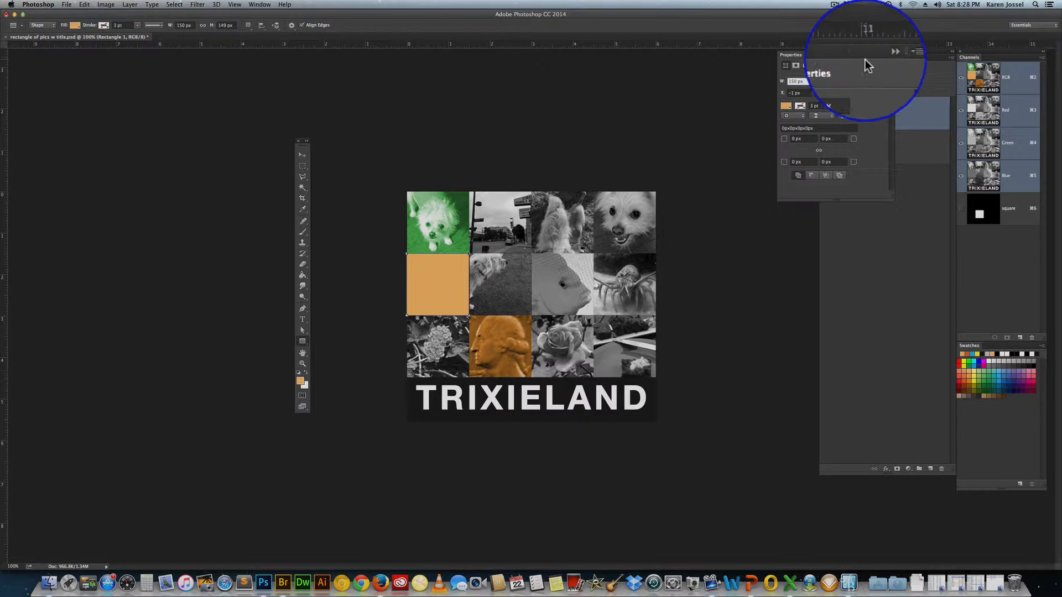
left_click(880, 58)
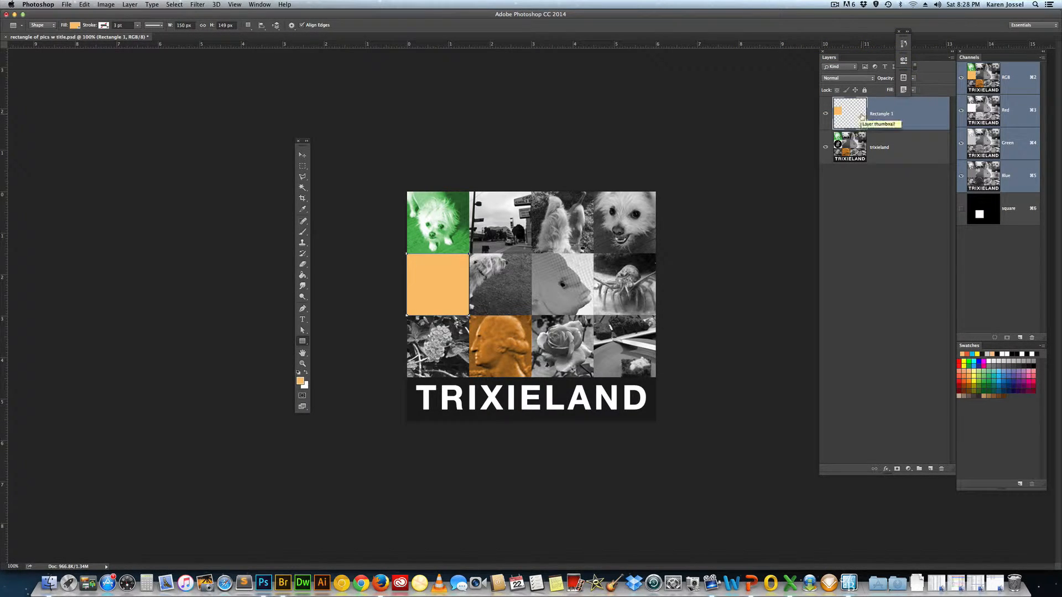
left_click(848, 77)
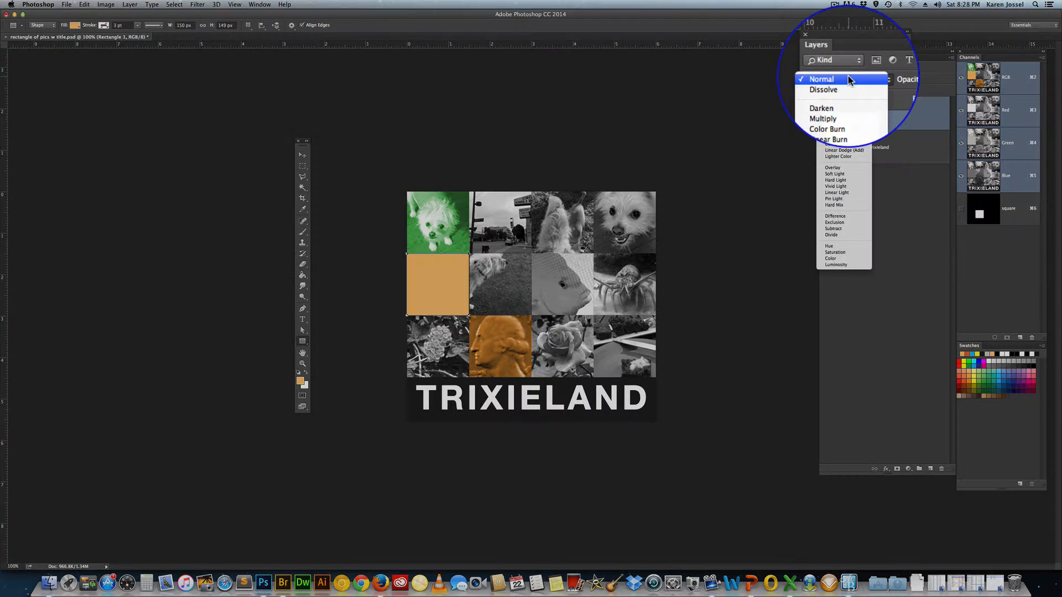
left_click(848, 102)
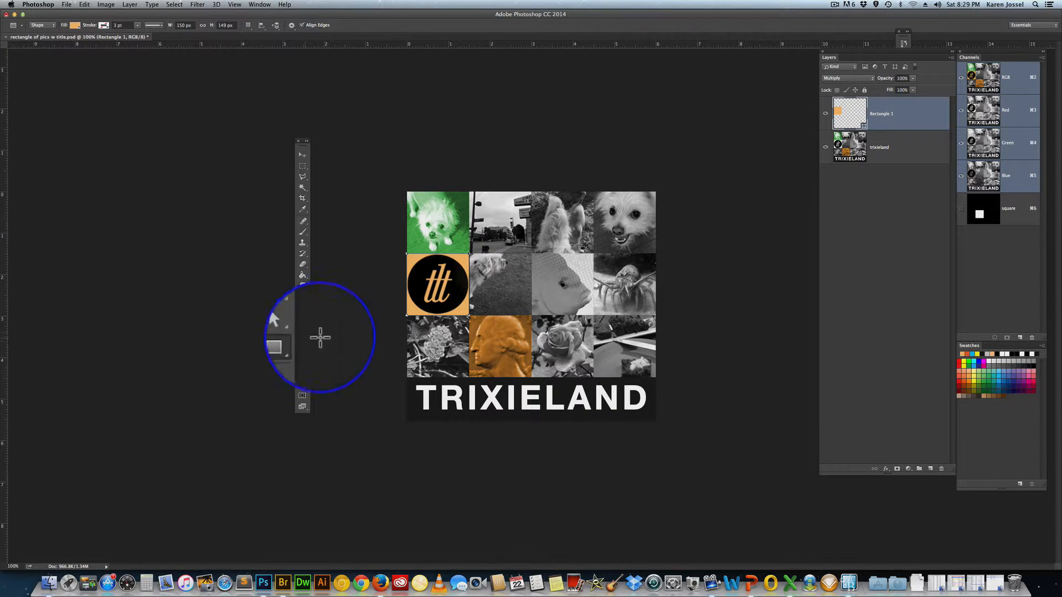
Try several tints for the logo's rectangle shape and set its fill color to the light orange f7ce93.
double_click(854, 114)
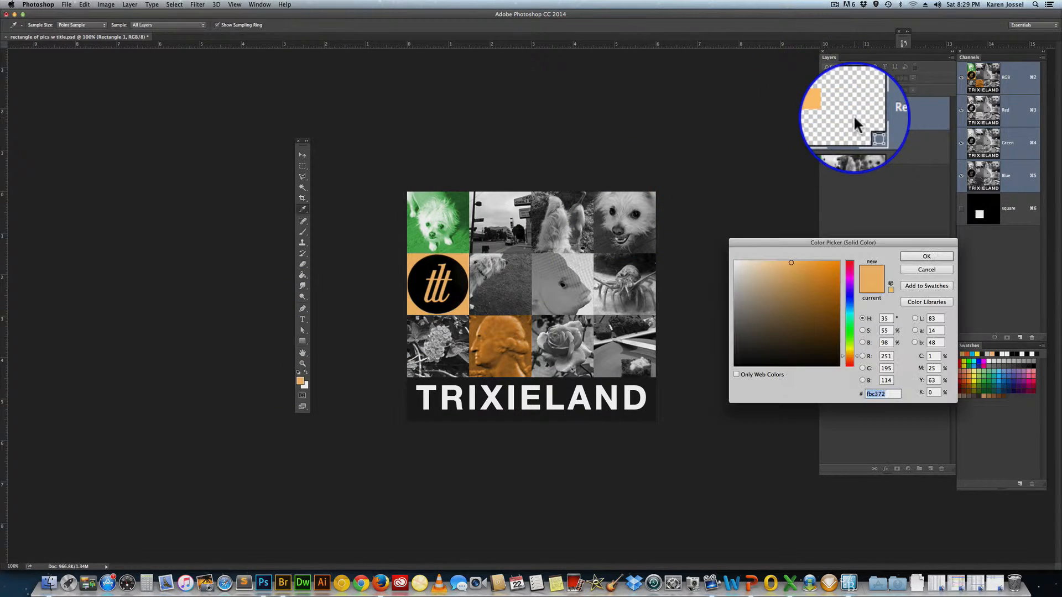
left_click(781, 266)
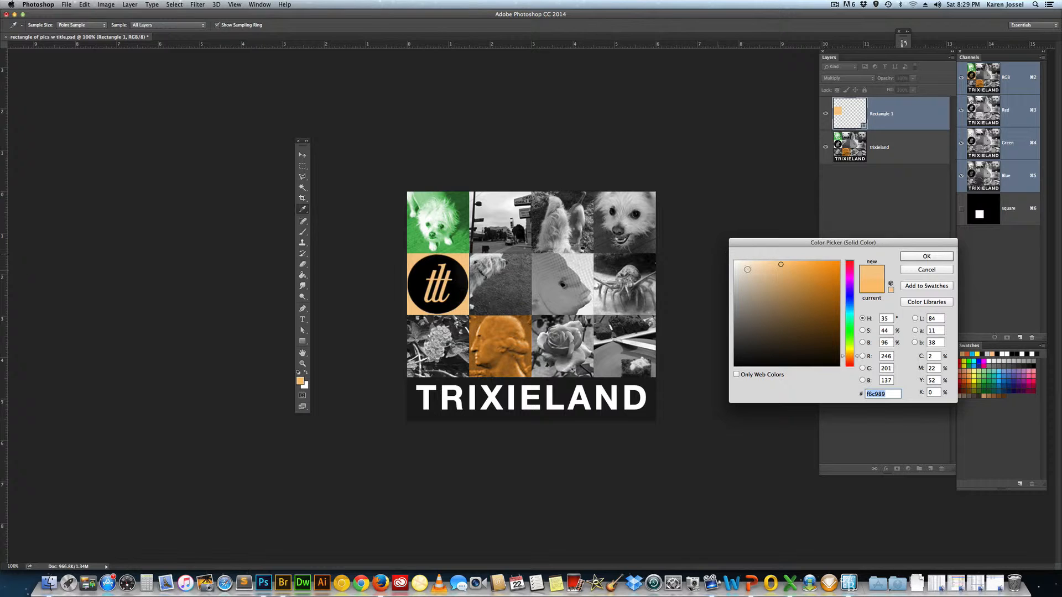
left_click(746, 267)
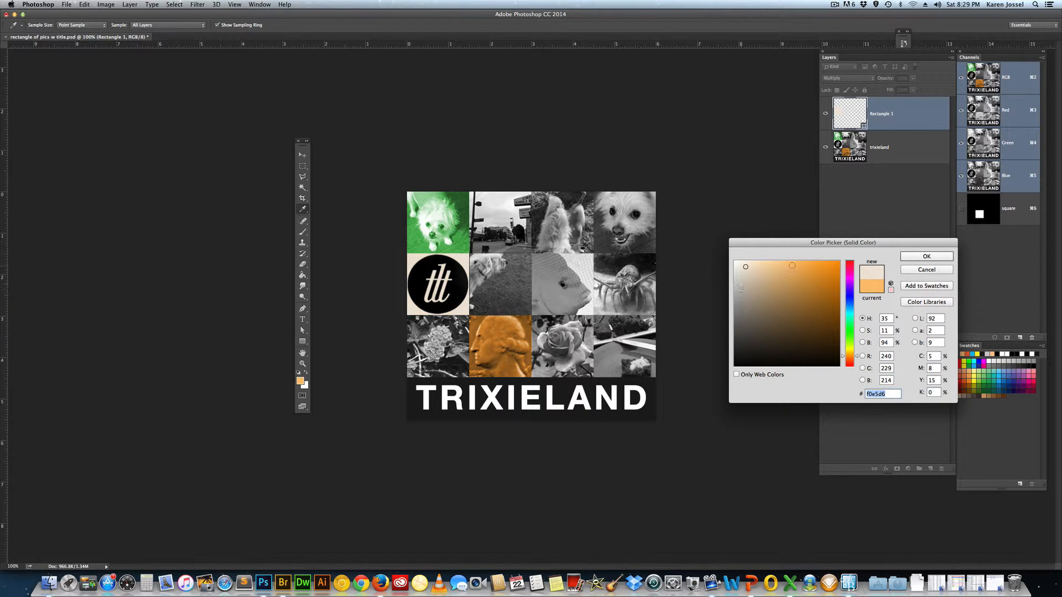
left_click(777, 265)
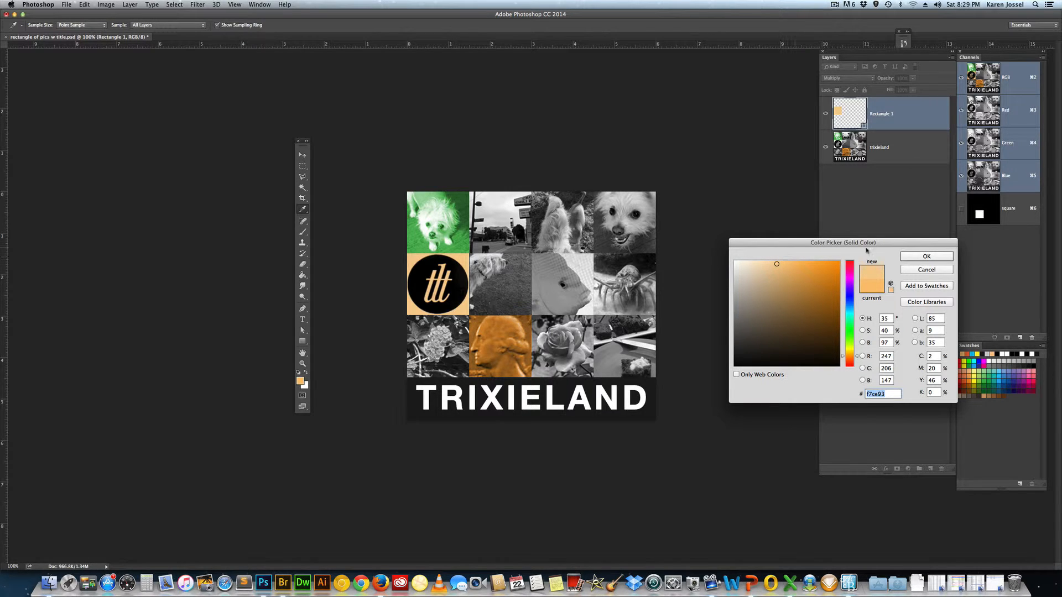
left_click(910, 258)
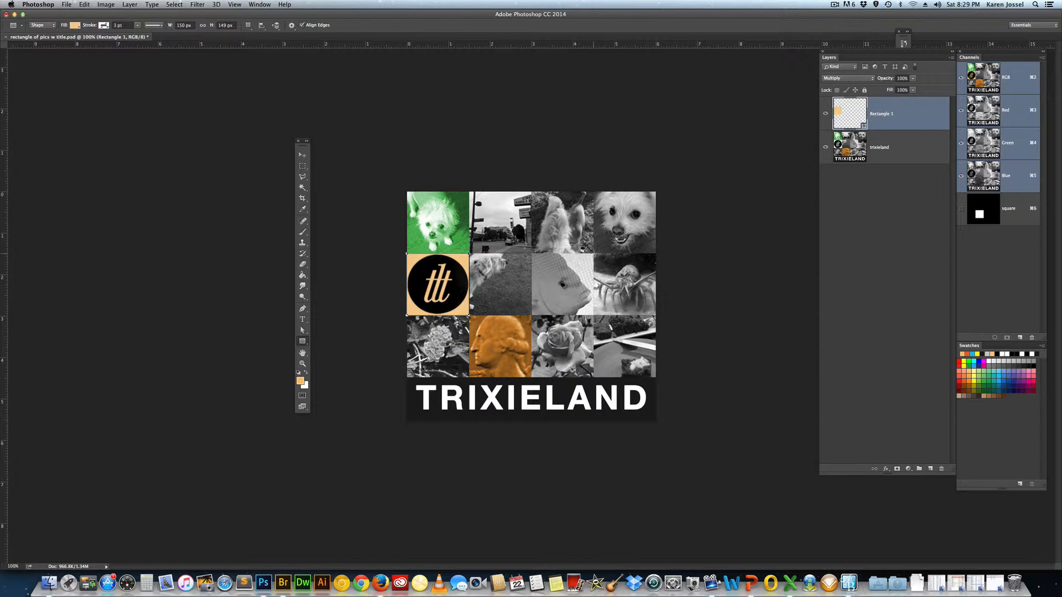
Draw a rectangle shape of about 150 × 148 px over the rightmost photo of the middle row and fill it with magenta.
left_click_drag(594, 254, 656, 314)
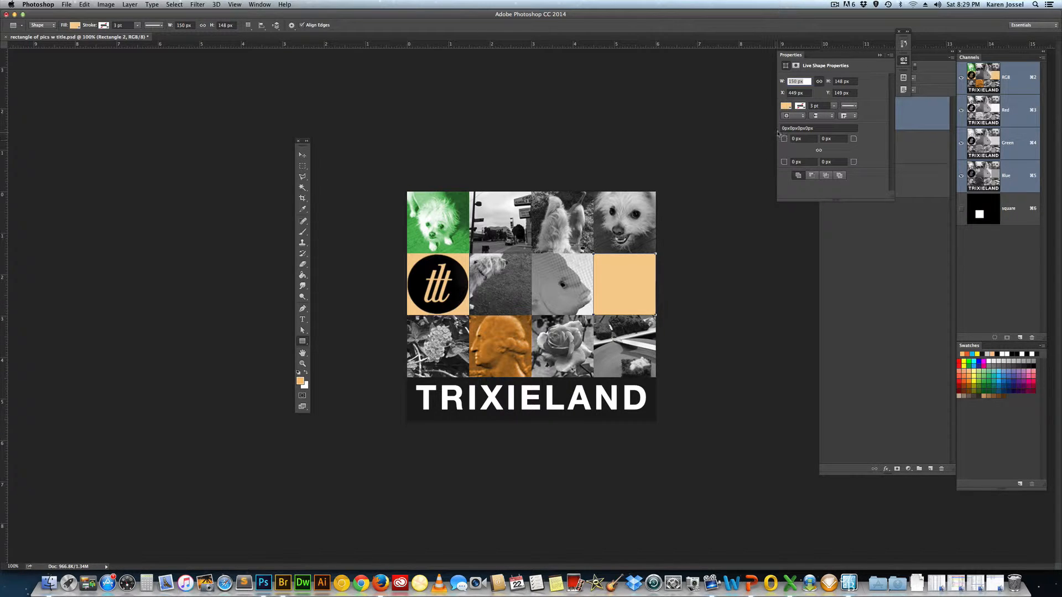
left_click(786, 106)
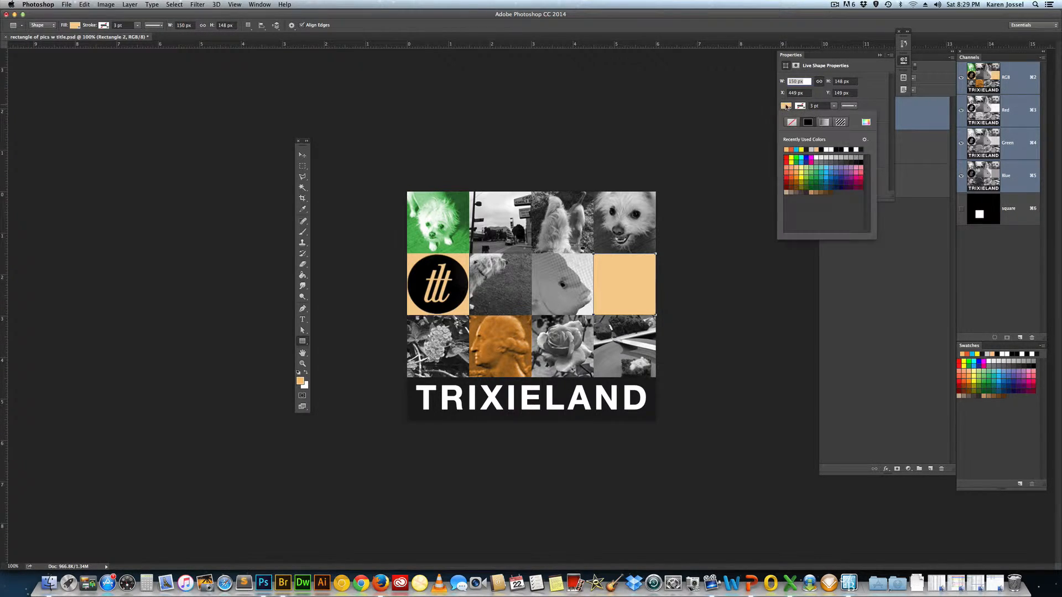
left_click(810, 157)
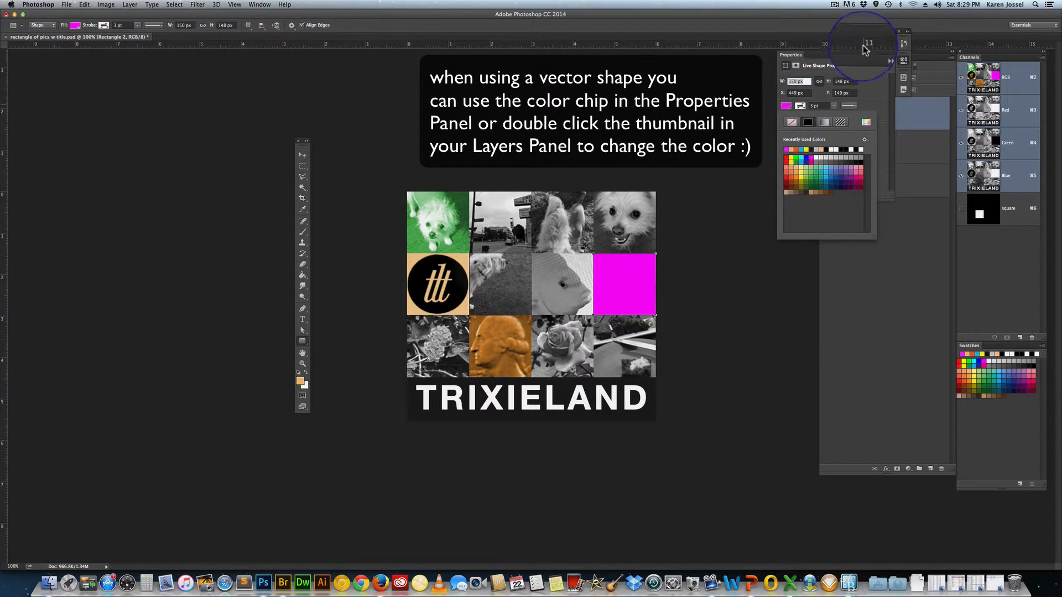
left_click(879, 56)
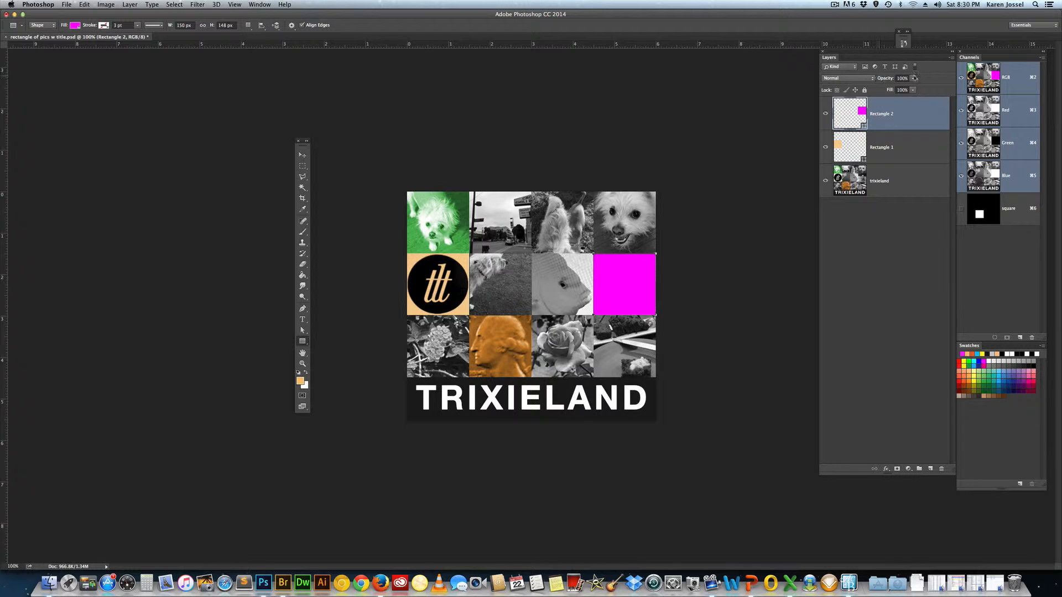
Lower the magenta rectangle layer's opacity to 27% so the photo underneath shows through tinted.
left_click(914, 79)
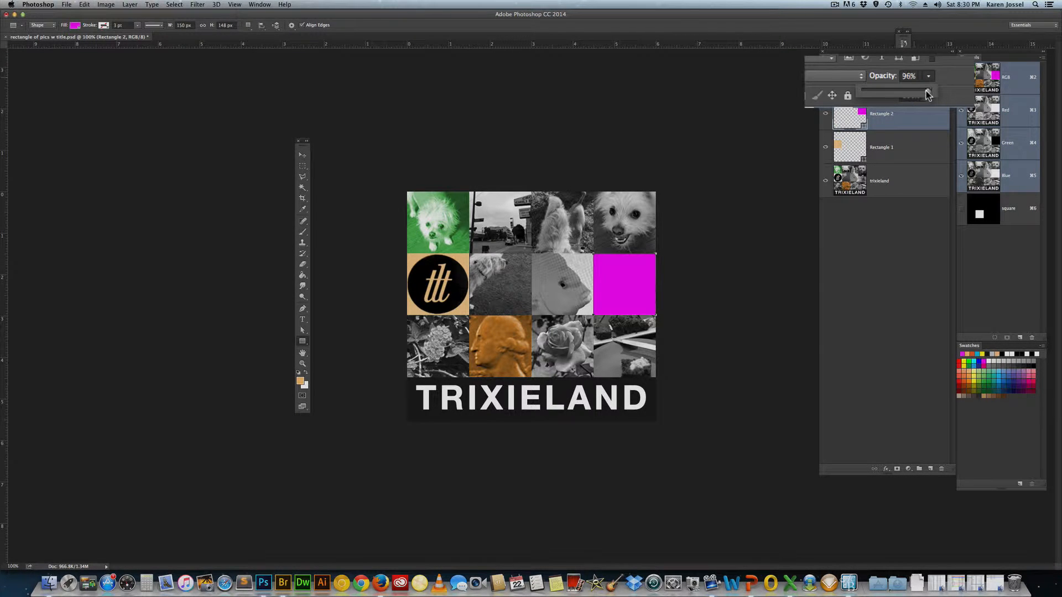
left_click_drag(908, 96, 890, 92)
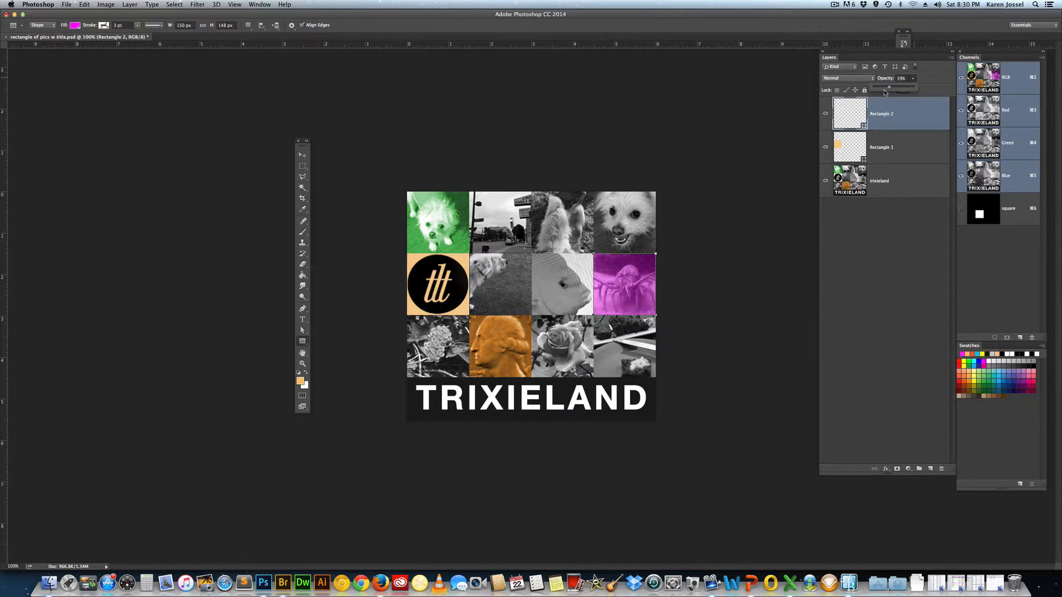
left_click_drag(888, 90, 883, 89)
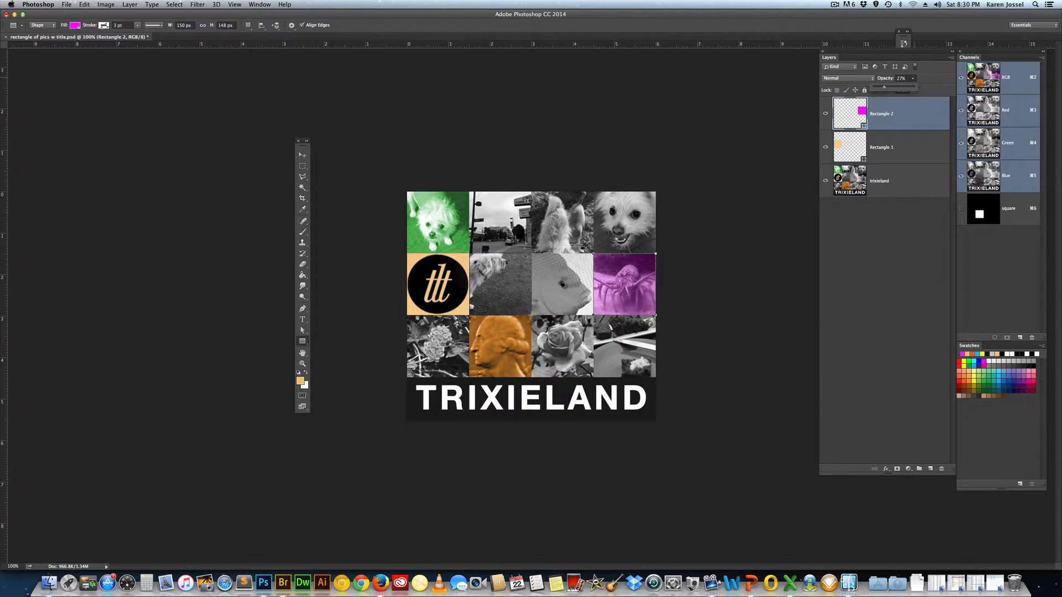
Load the saved "square" channel as a new selection and move its outline onto the rose photo.
left_click(984, 209)
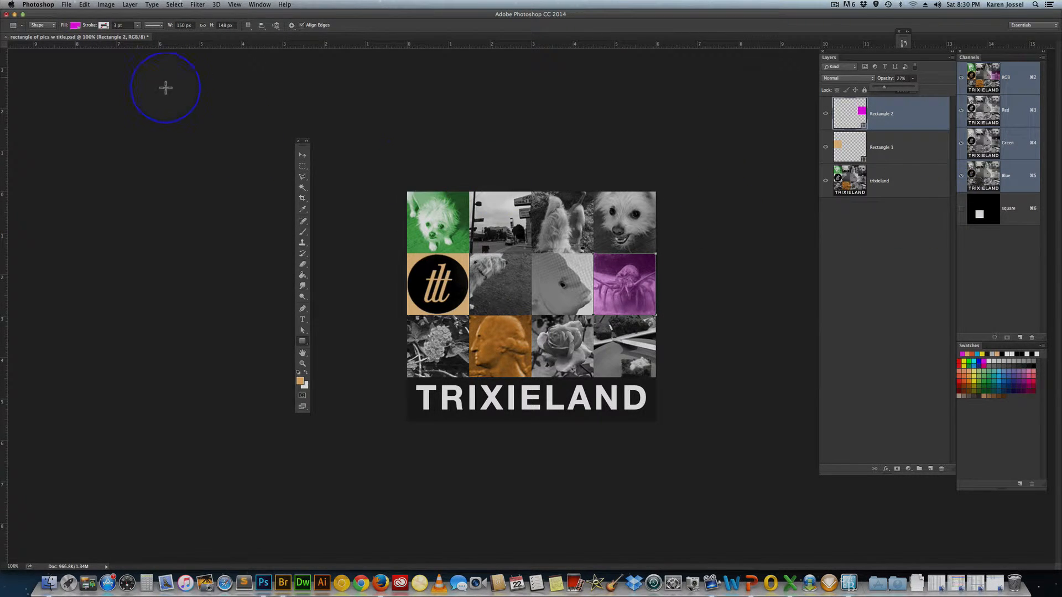
left_click(174, 5)
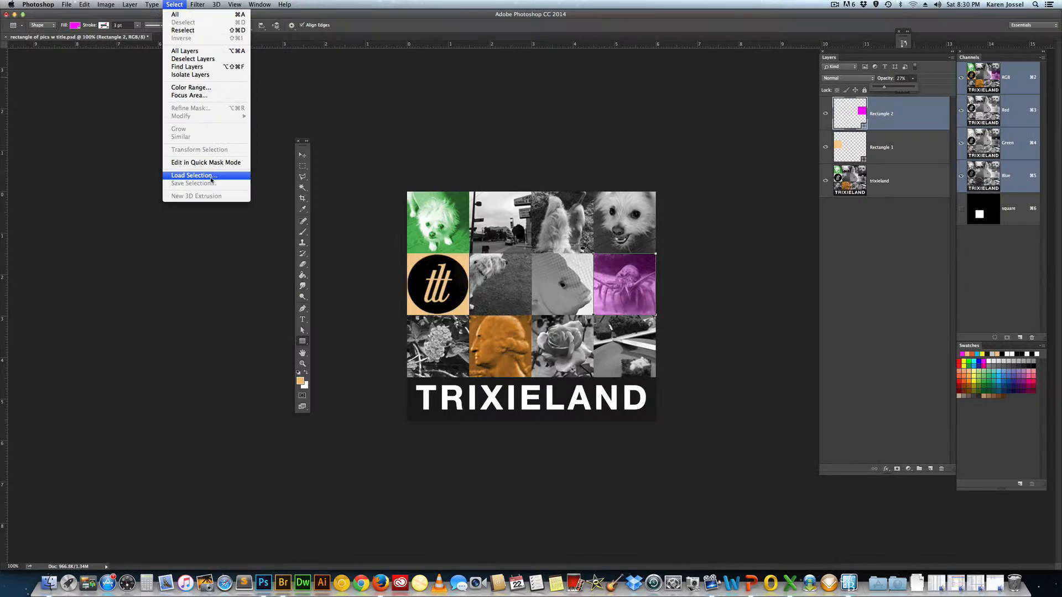
left_click(211, 177)
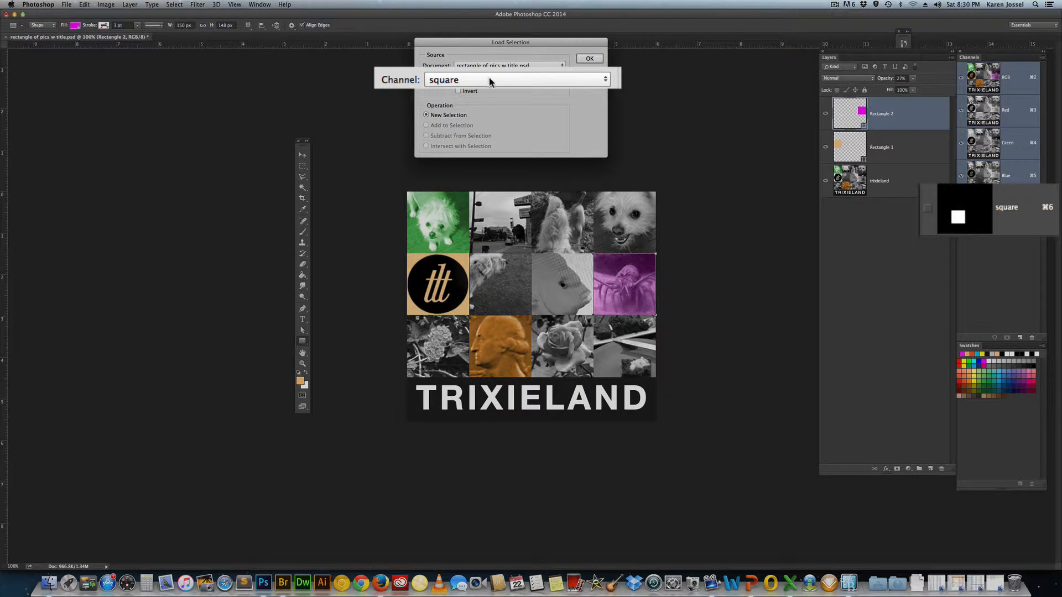
left_click(589, 59)
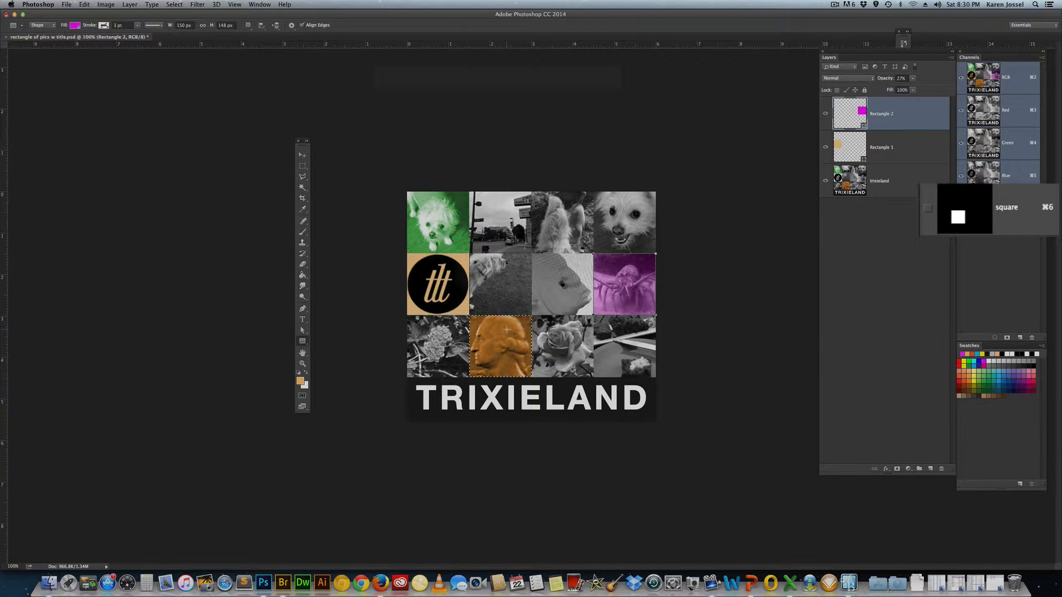
left_click(302, 166)
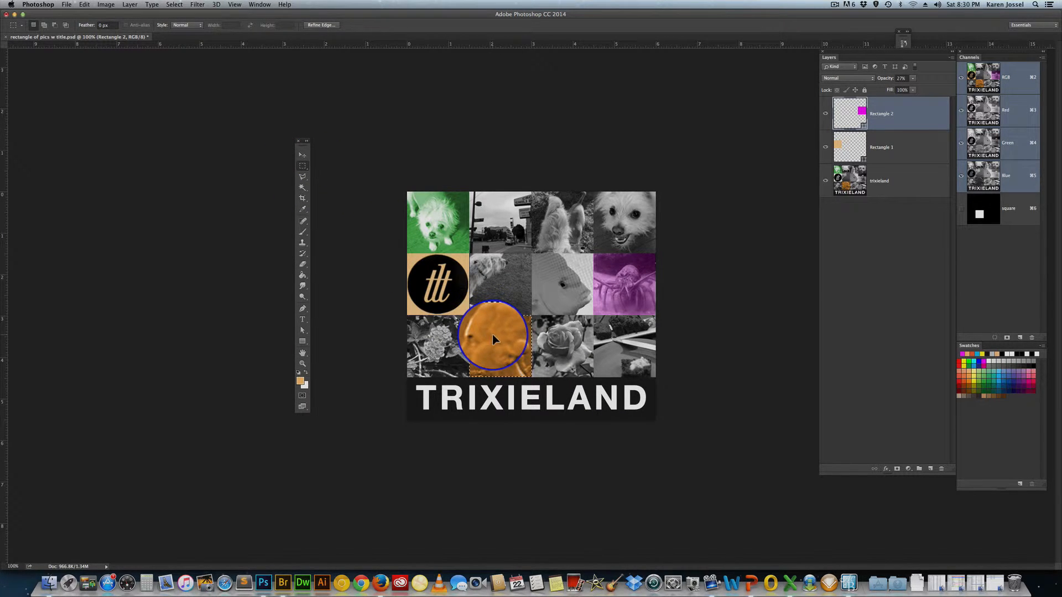
left_click_drag(493, 337, 547, 344)
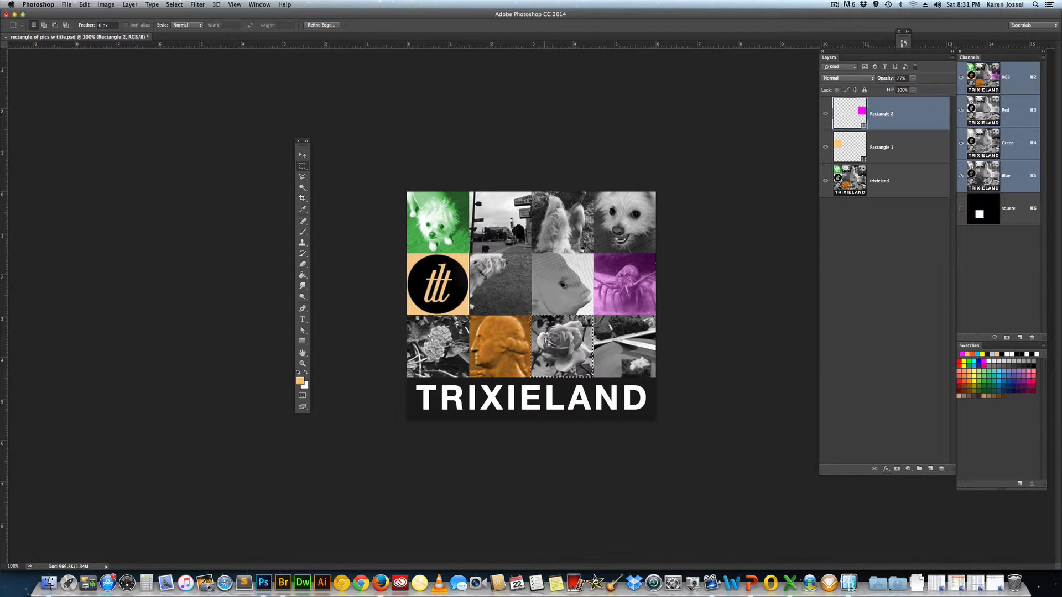
key("Right")
Colorize the rose photo on the trixieland layer with Hue/Saturation at hue 173 and saturation 46, and deselect it.
left_click(104, 5)
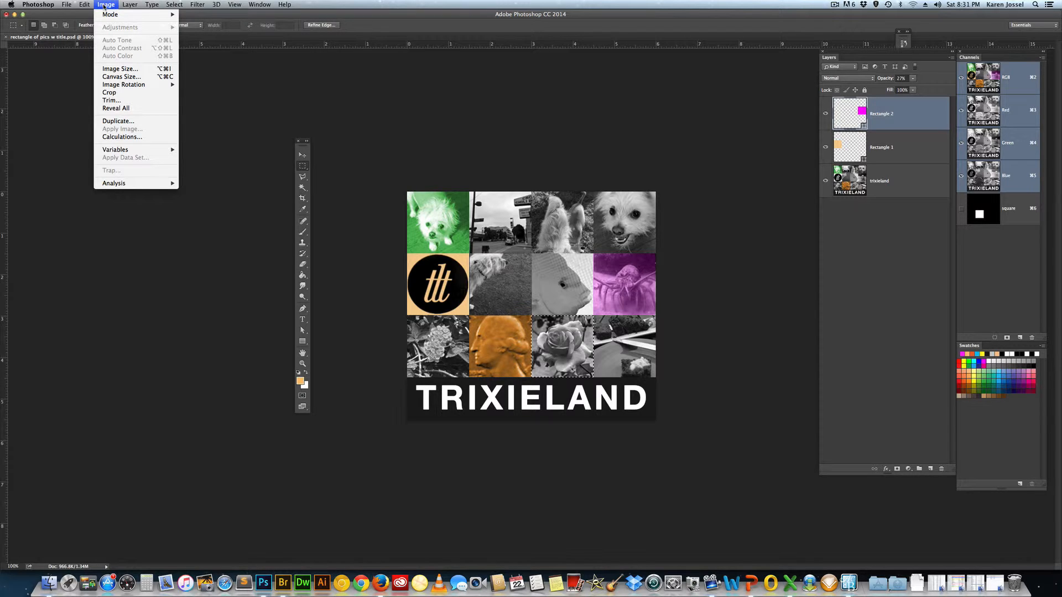
left_click(104, 7)
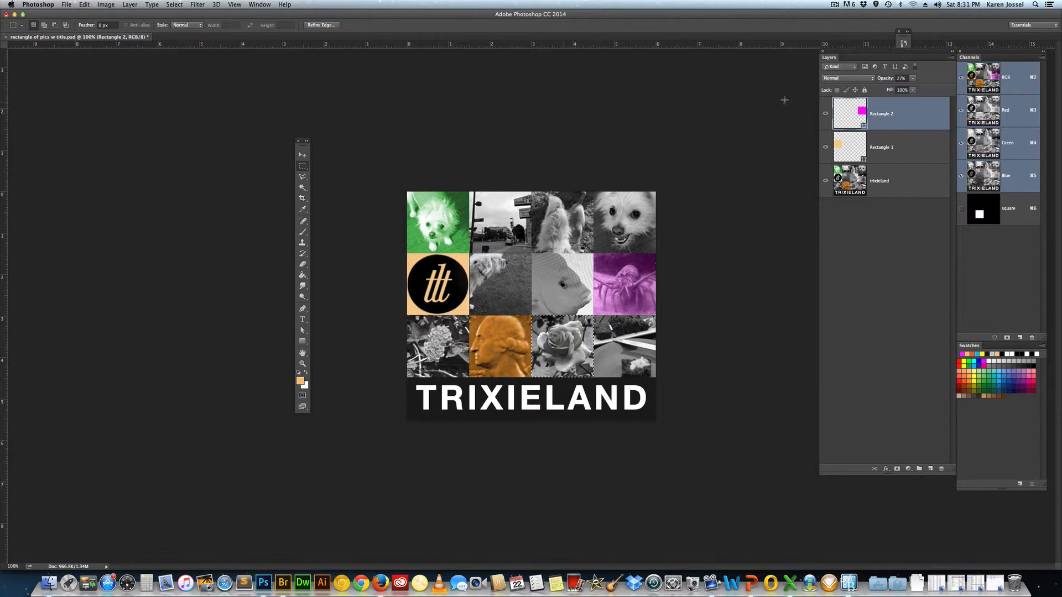
left_click(893, 185)
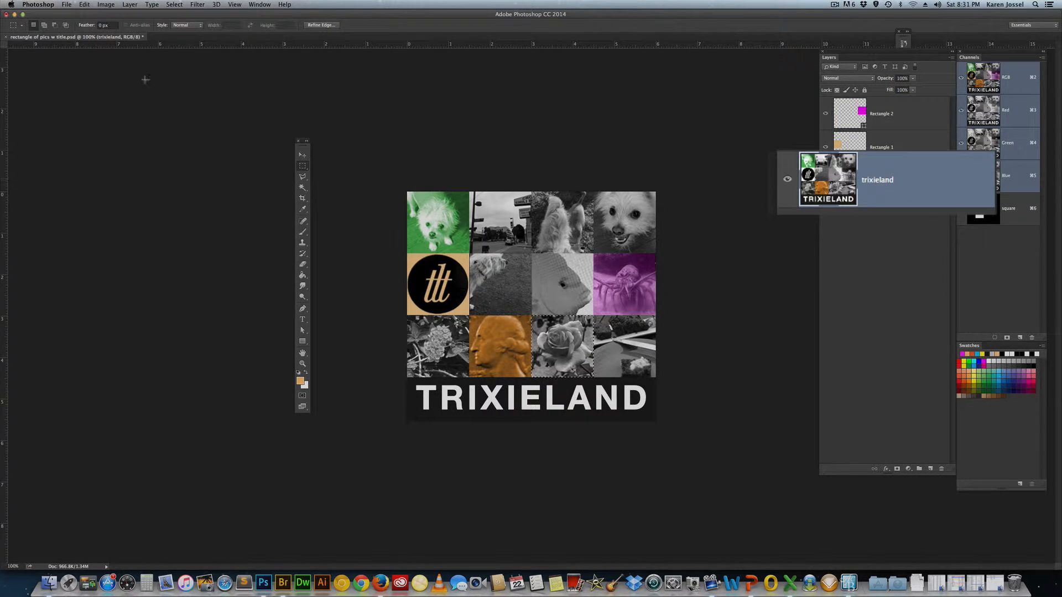
left_click(106, 4)
mouse_move(107, 26)
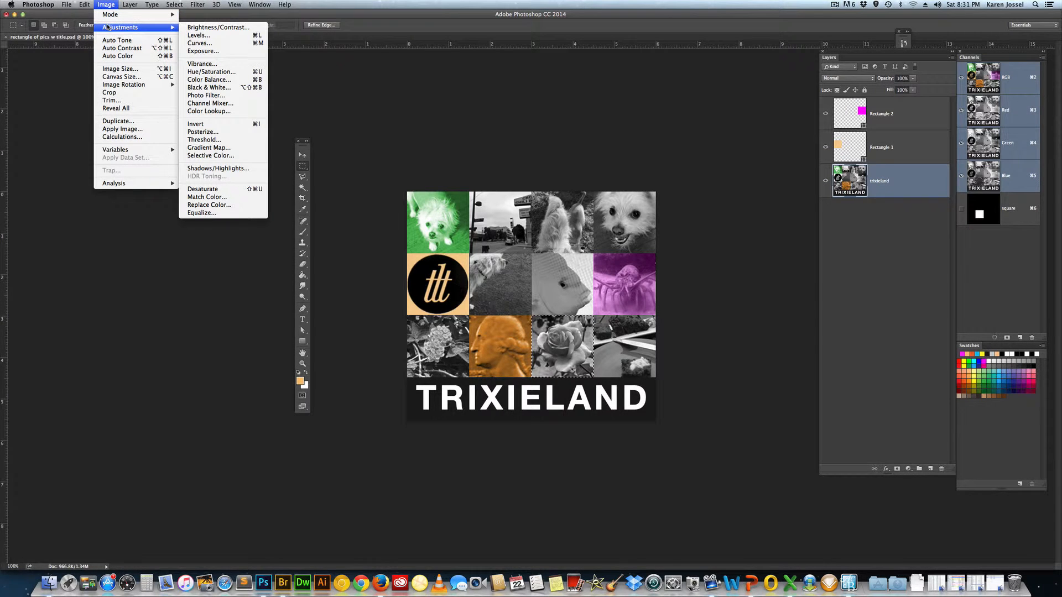
left_click(212, 71)
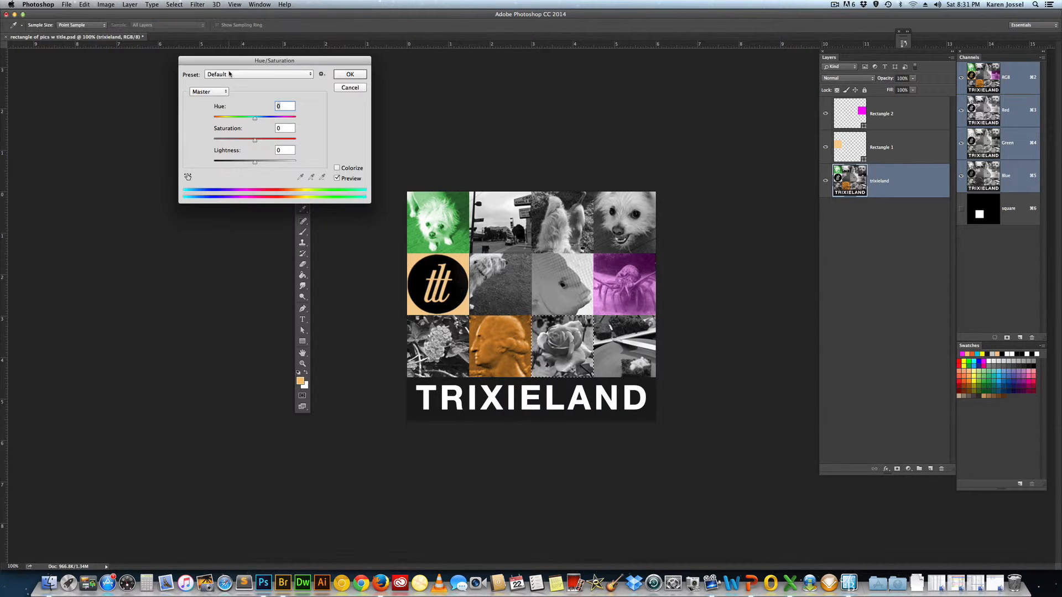
left_click(336, 169)
left_click_drag(224, 118, 254, 118)
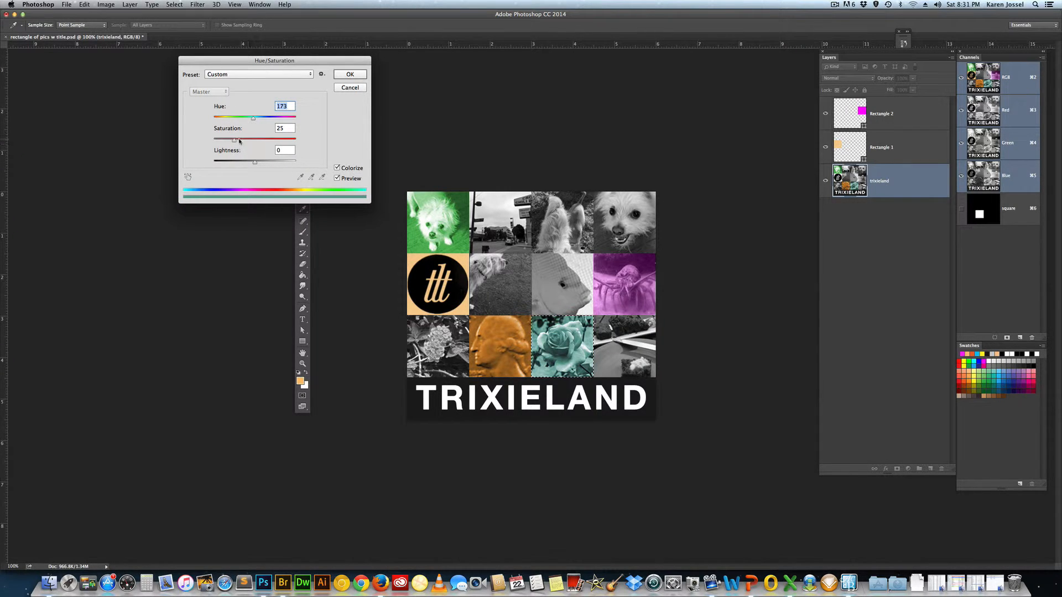
left_click_drag(233, 142, 251, 142)
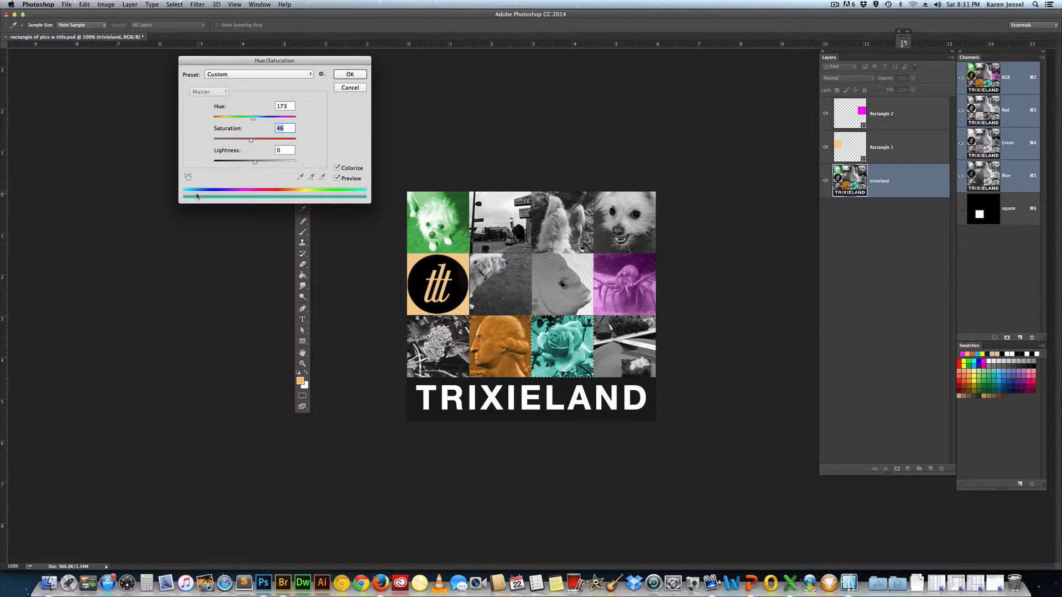
left_click(346, 74)
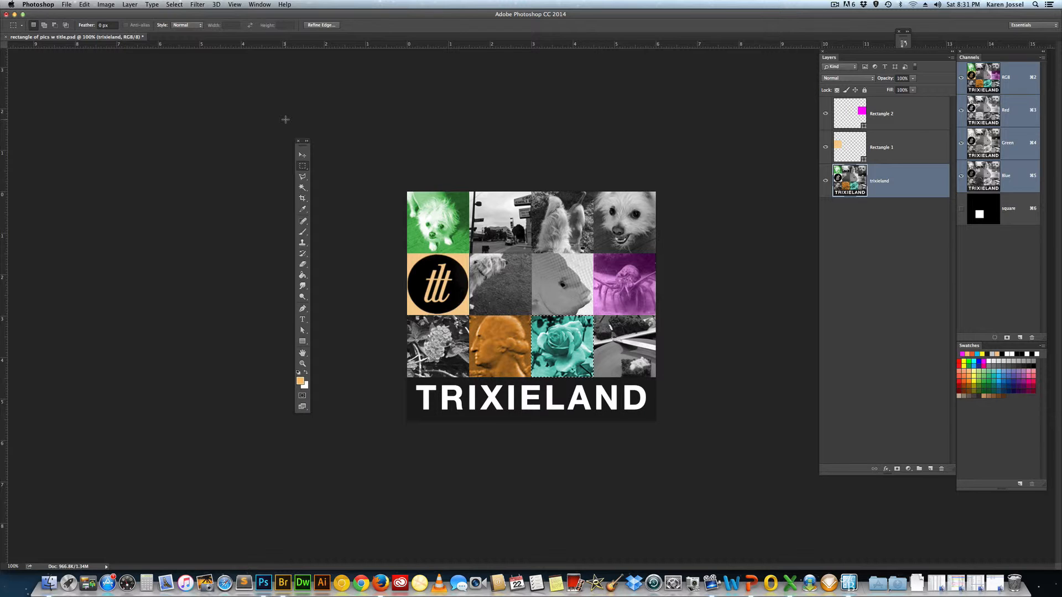
left_click(174, 5)
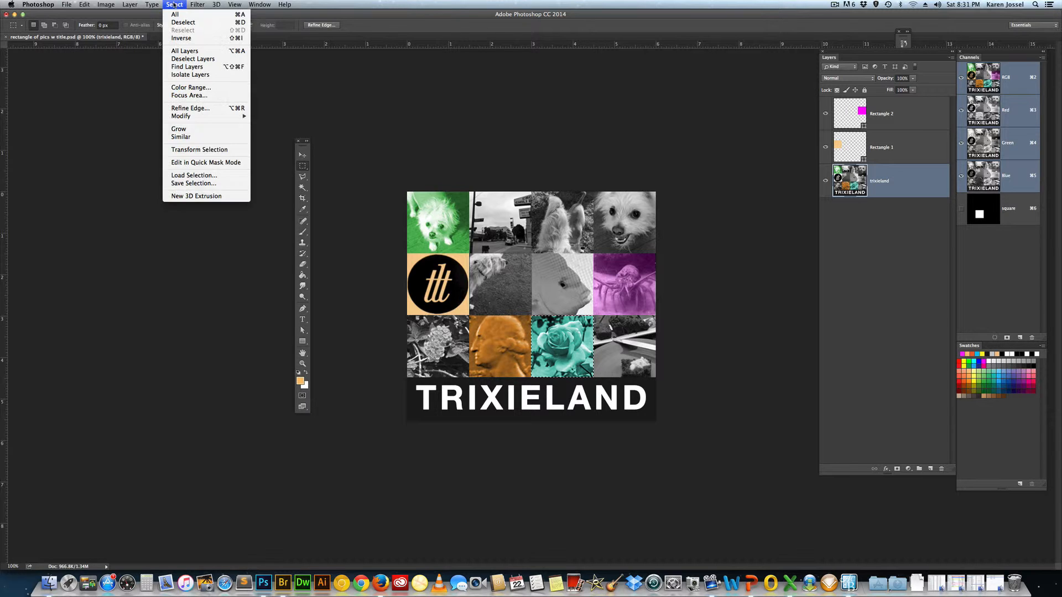
left_click(183, 23)
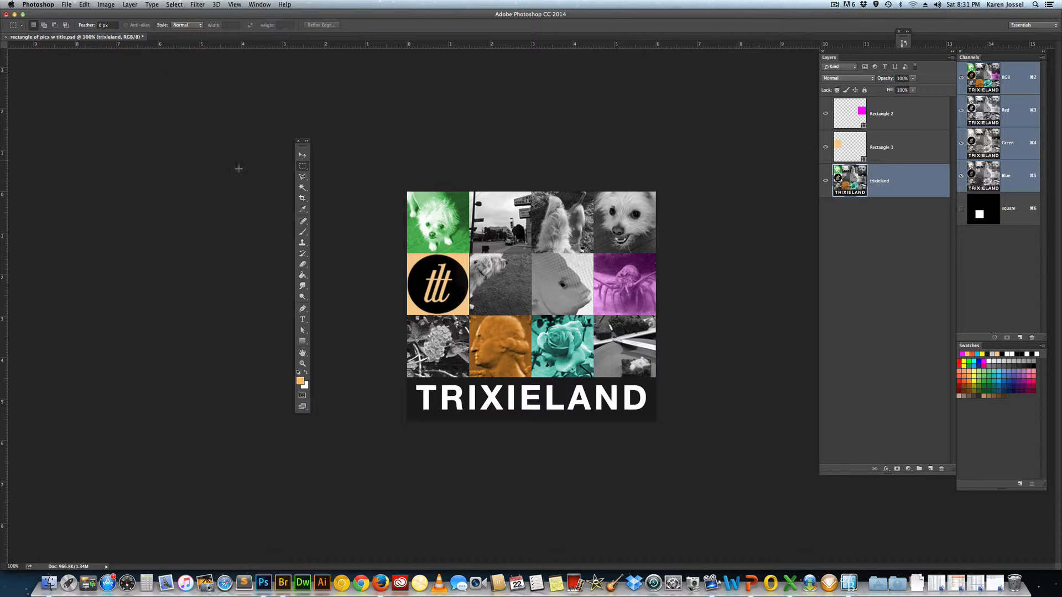
Outline a large triangle with the Polygonal Lasso, peaking at the grid's top edge with its base along the bottom of the photos.
left_click(302, 177)
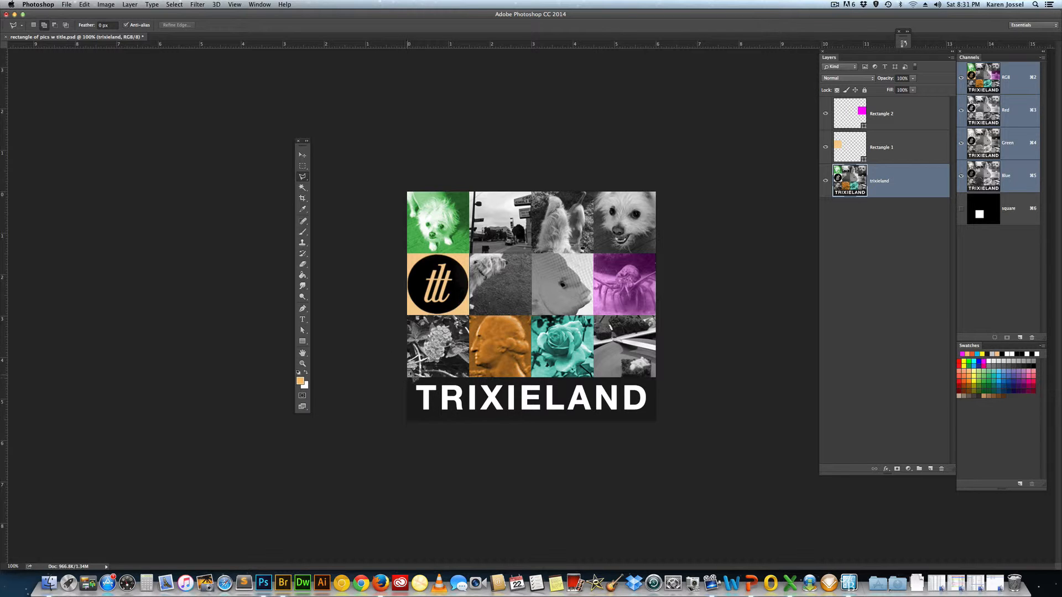
left_click(414, 377)
left_click(541, 192)
left_click(657, 383)
left_click(406, 381)
left_click(407, 380, "super")
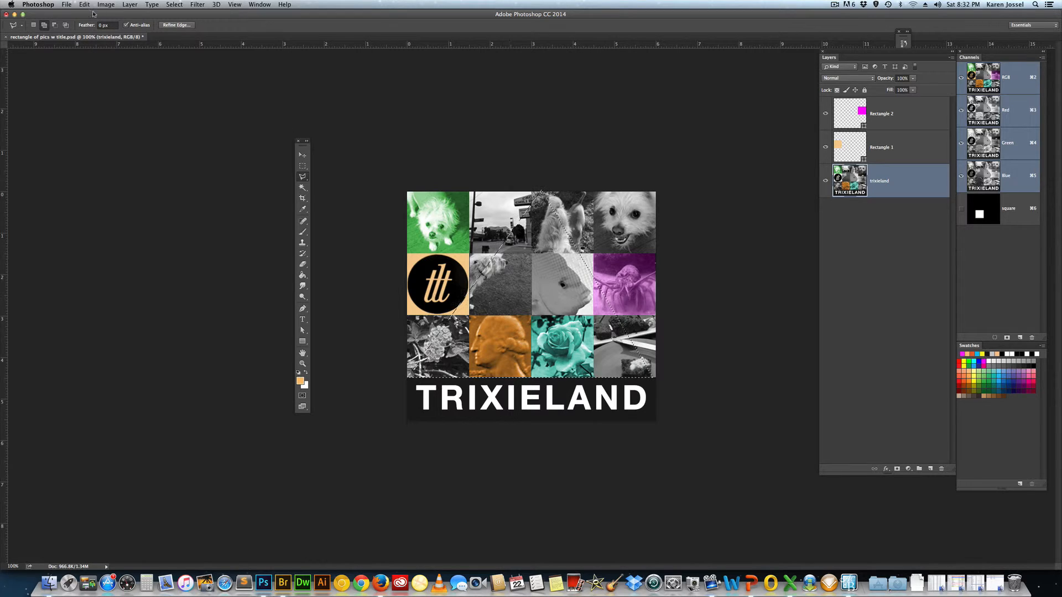
Try colorizing the triangular selection with Hue/Saturation at hue 35 and saturation 82, cancel the adjustment and deselect.
left_click(108, 4)
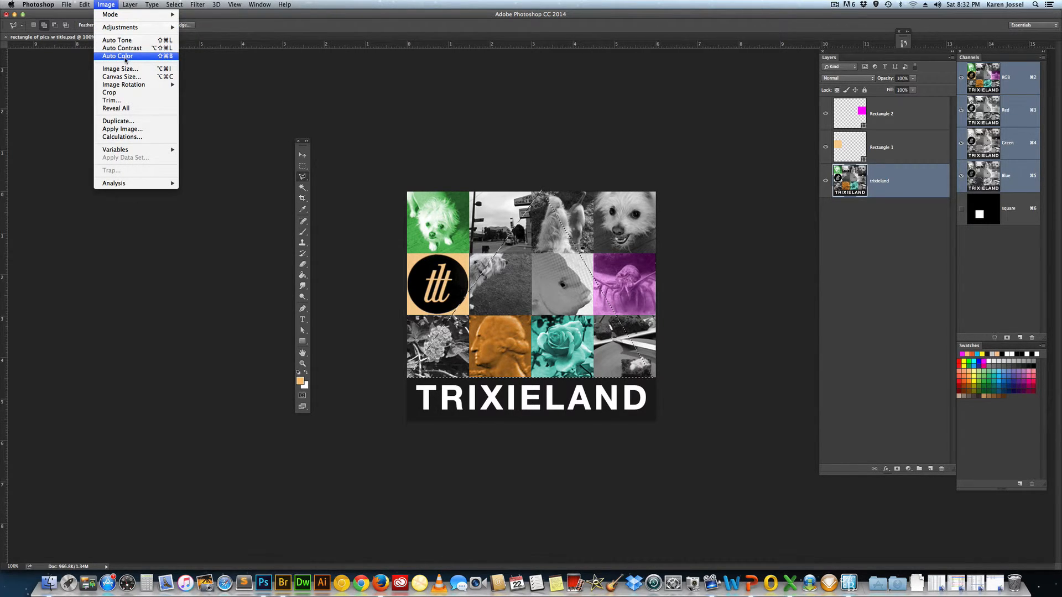
mouse_move(131, 27)
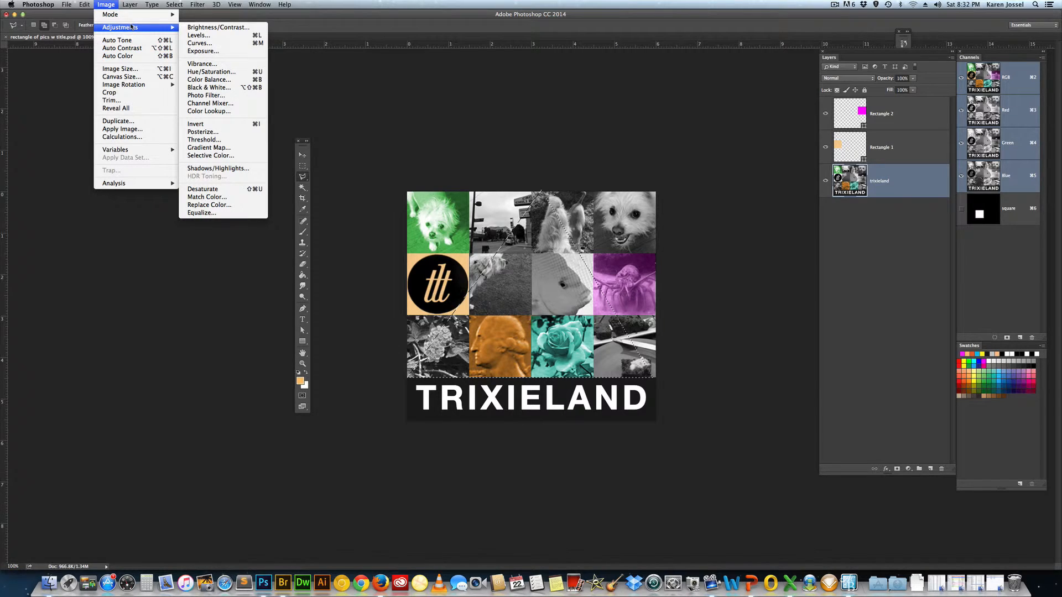
left_click(212, 71)
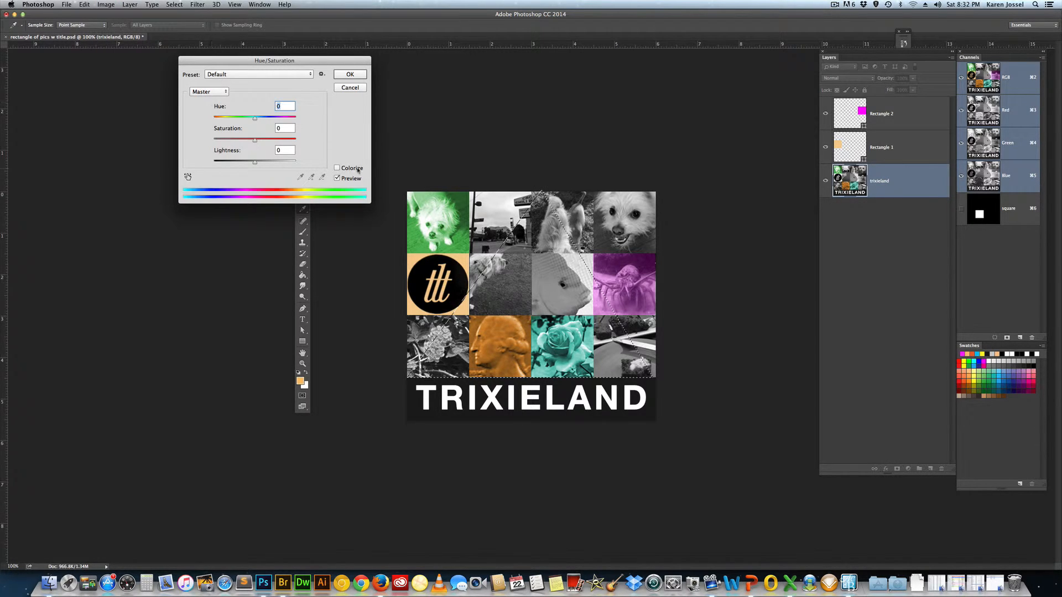
left_click(337, 168)
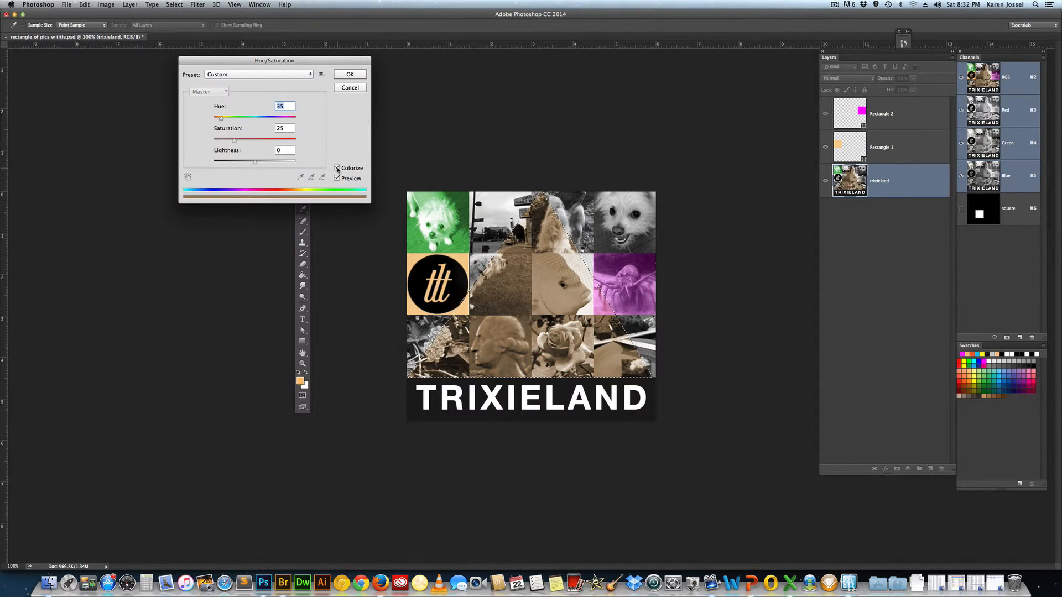
left_click_drag(236, 144, 281, 146)
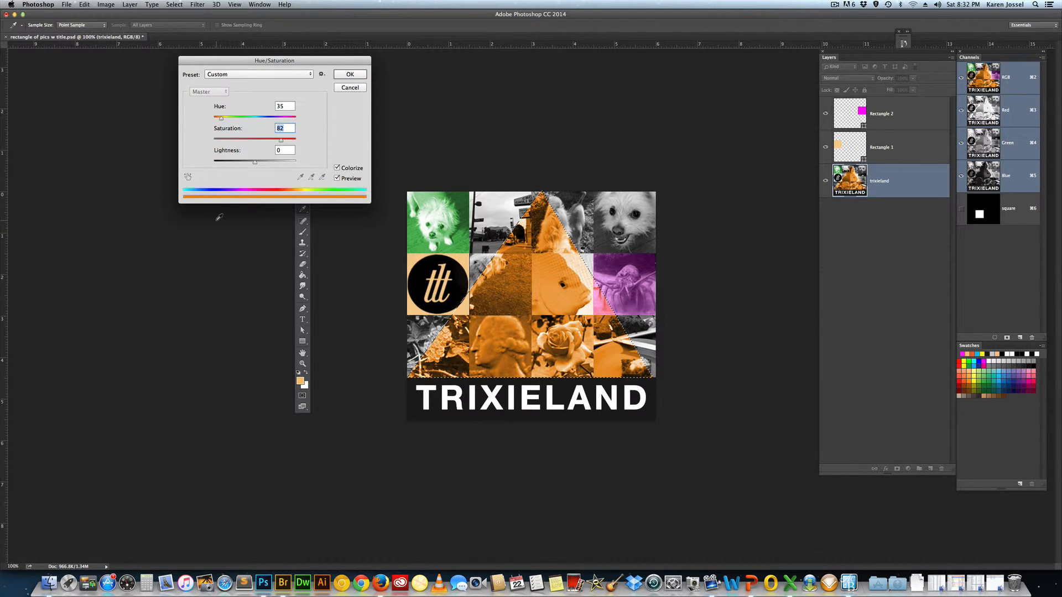
left_click(347, 88)
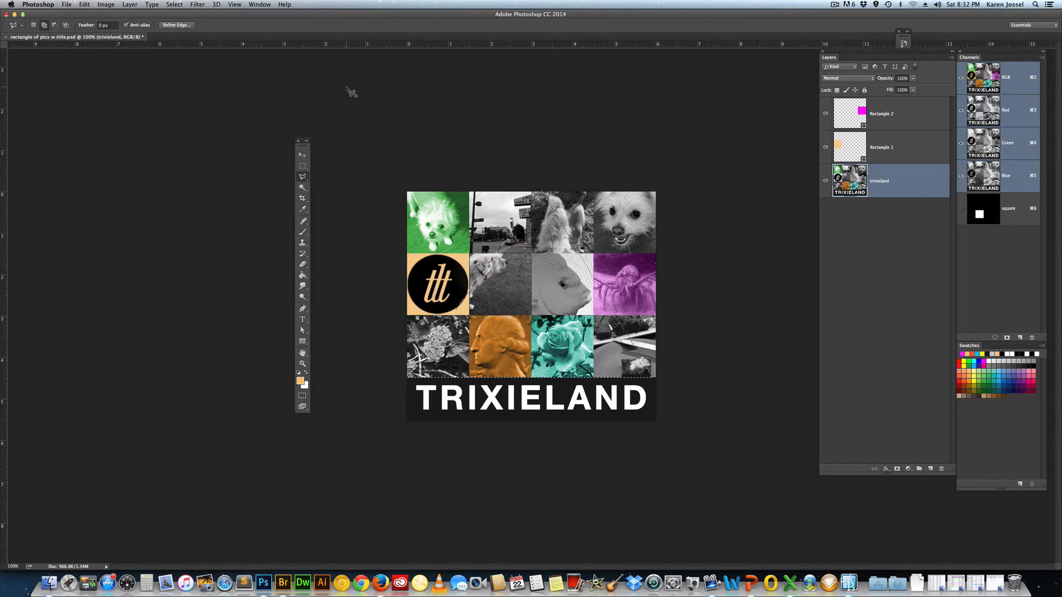
left_click(175, 4)
left_click(181, 22)
Select the first letter T of the TRIXIELAND title with the Magic Wand.
left_click(302, 189)
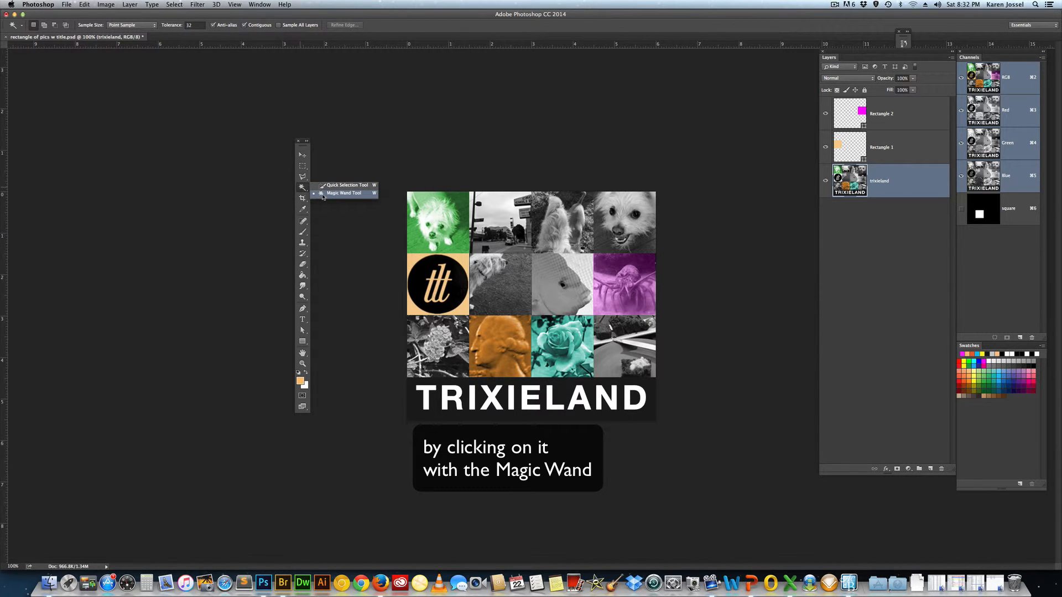
left_click(343, 193)
left_click(427, 391)
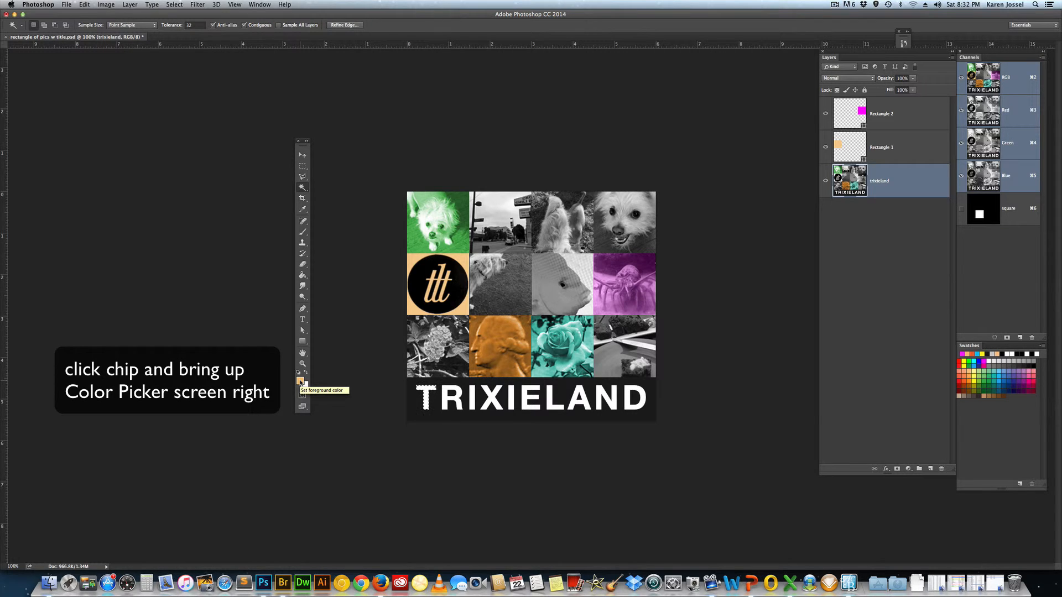
Set the foreground color to lime green, hex c4df0f.
left_click(301, 382)
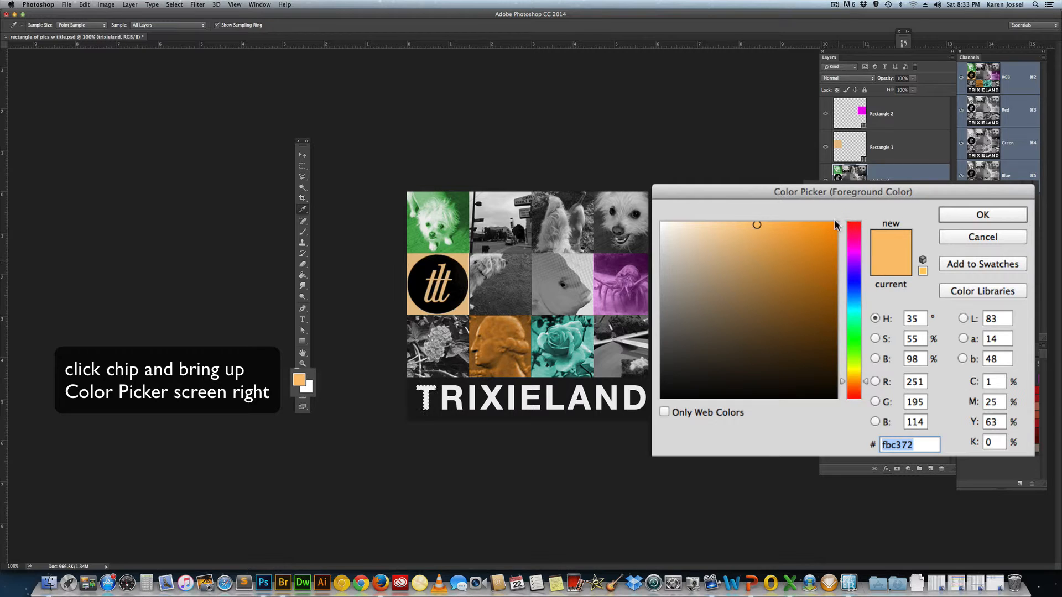
left_click(834, 224)
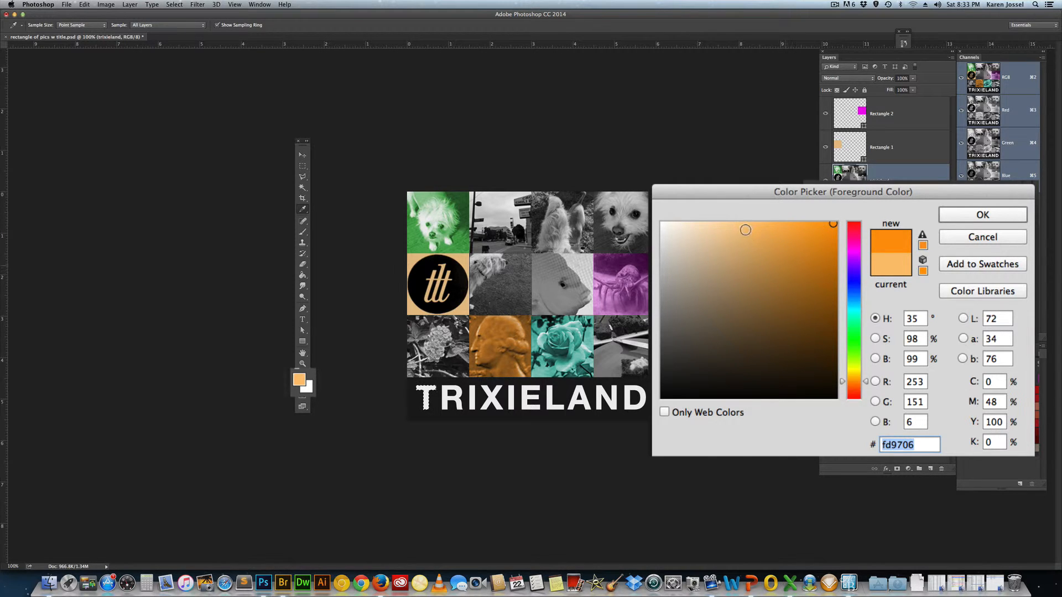
left_click(745, 229)
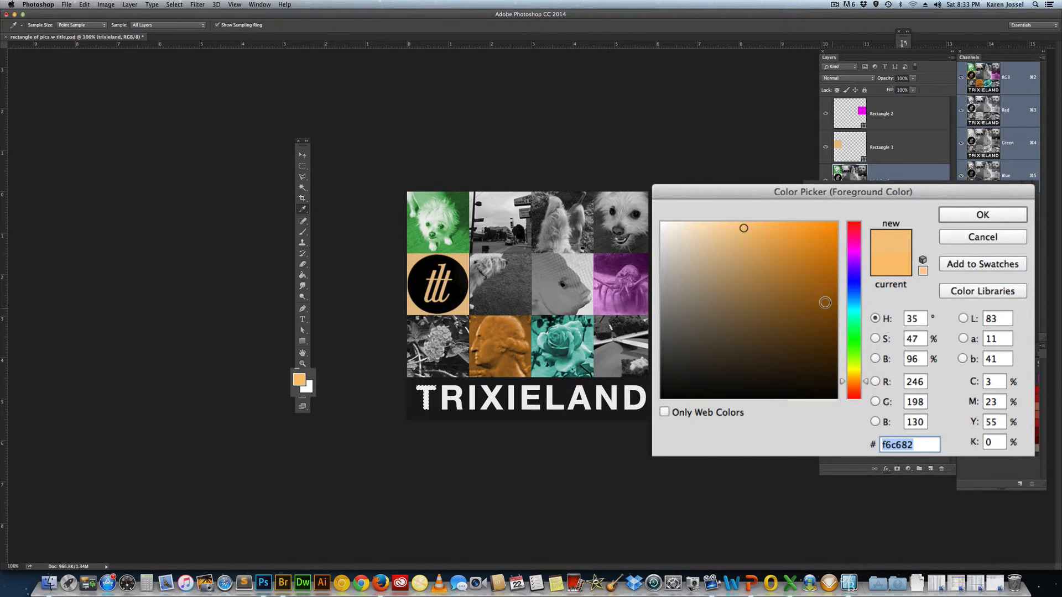
left_click(825, 303)
left_click_drag(825, 303, 802, 235)
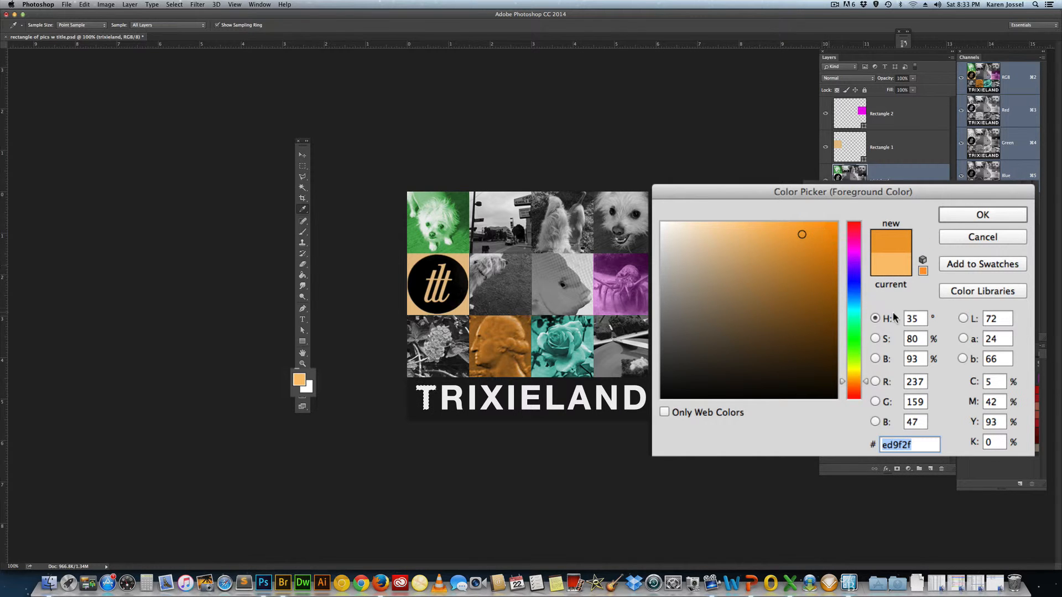
mouse_move(867, 381)
left_mouse_down()
mouse_move(866, 346)
mouse_move(867, 366)
left_mouse_up()
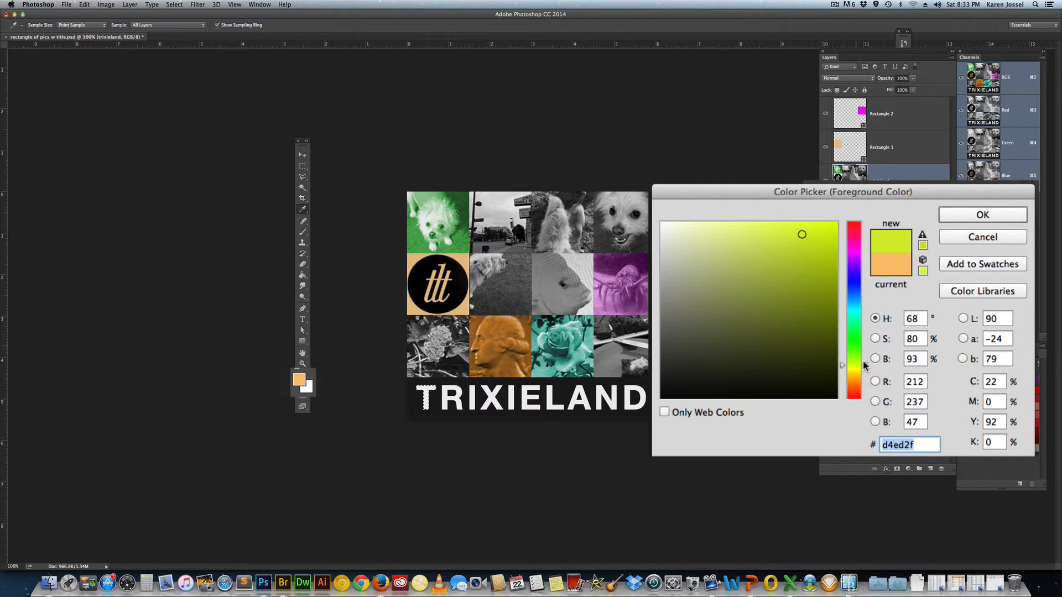
left_click(826, 245)
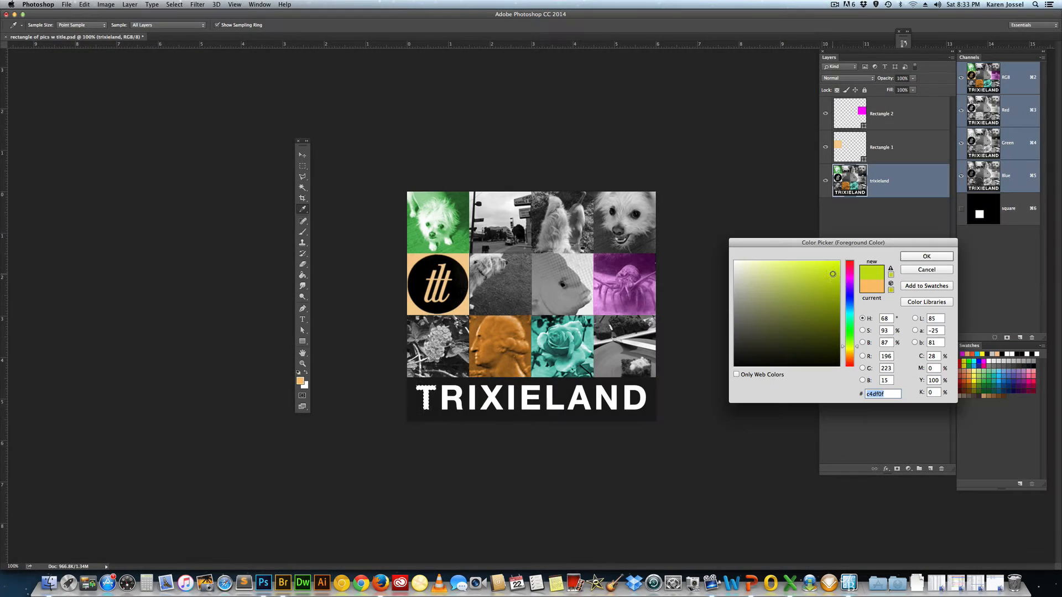
left_click(921, 257)
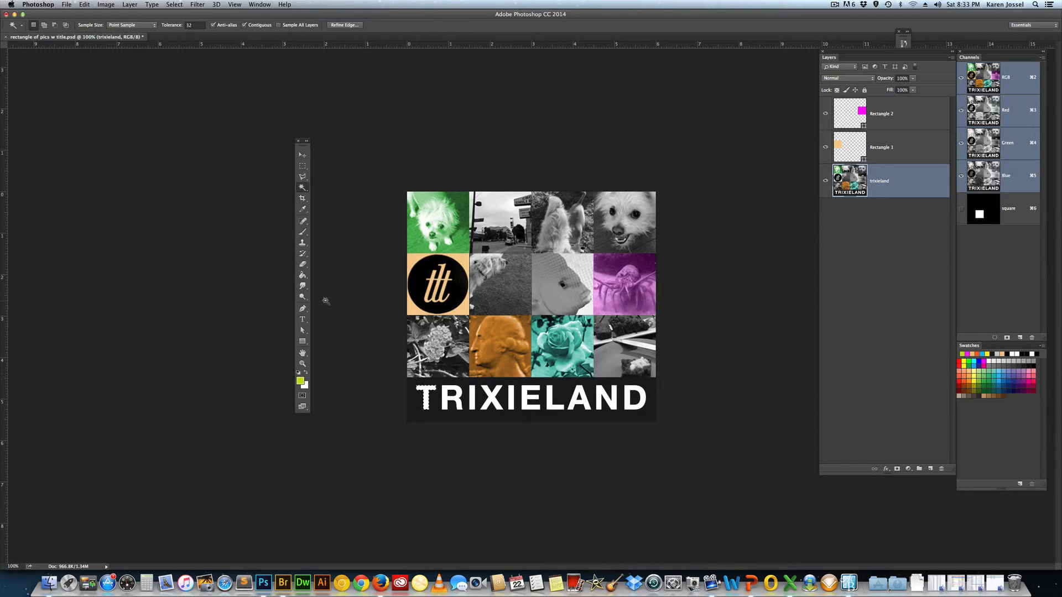
Fill the selected letter T of the title with the lime foreground color using the Paint Bucket.
left_click(303, 275)
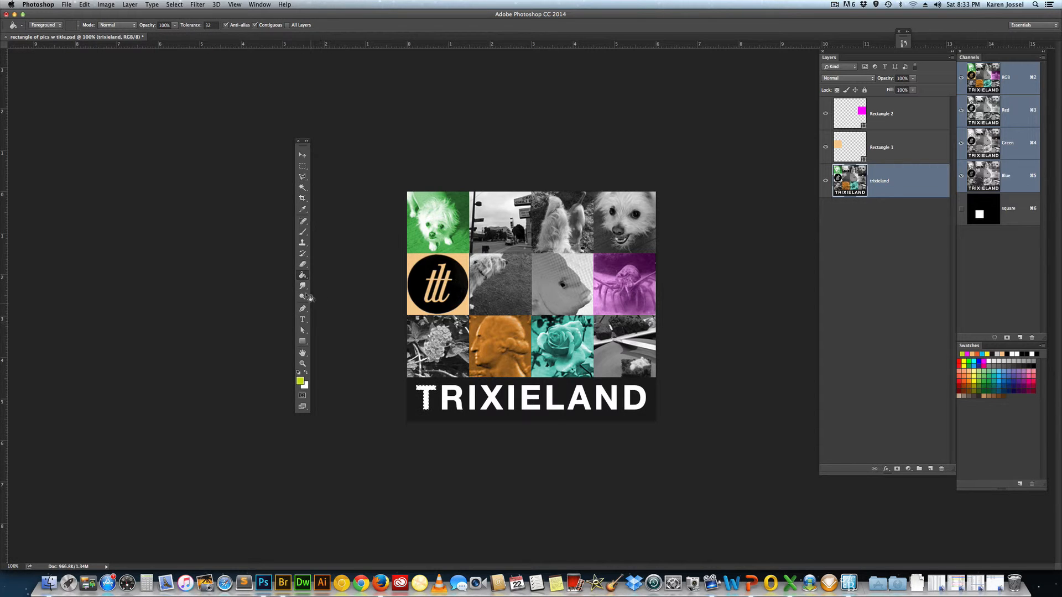
left_click(303, 275)
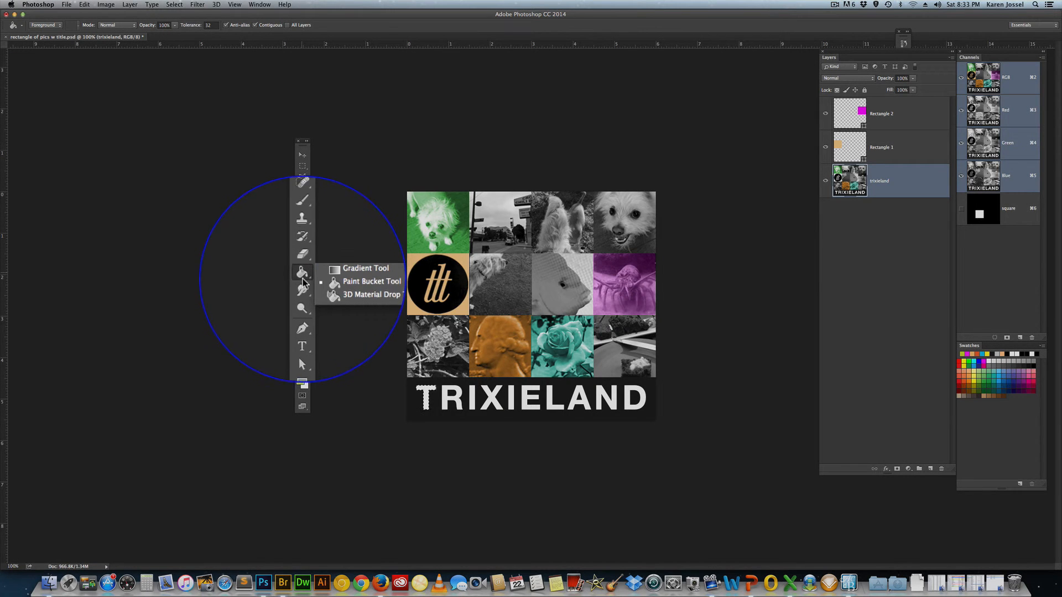
left_click(431, 393)
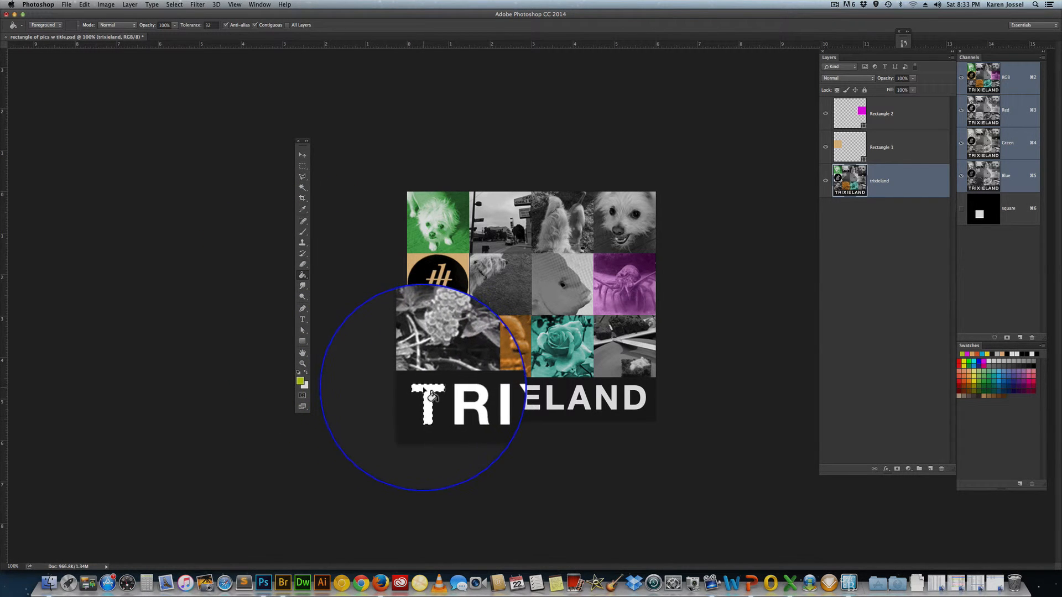
left_click(431, 394)
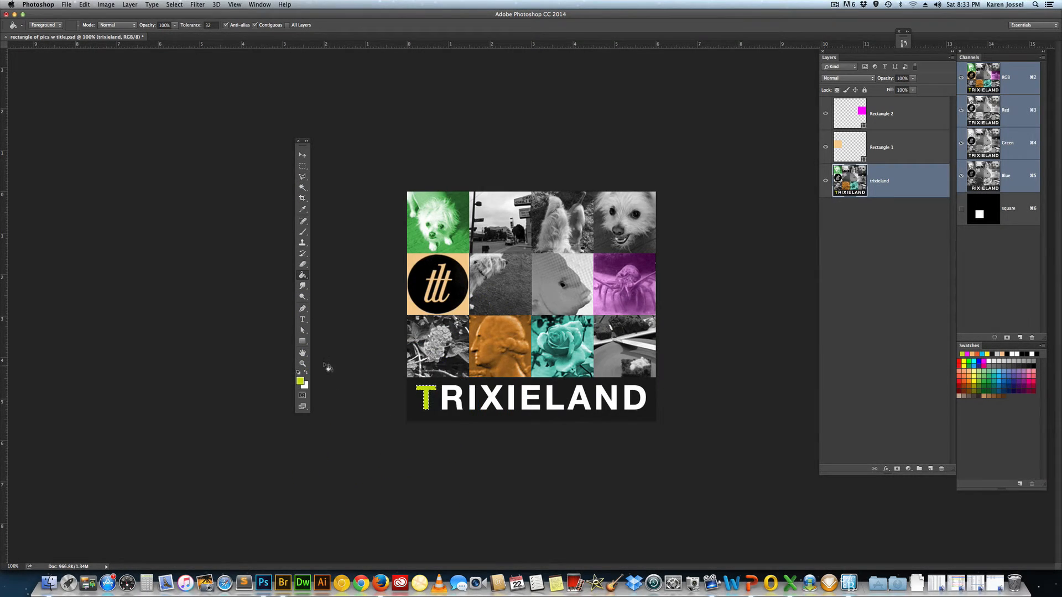
Select the letter E of the title with the Magic Wand, fill it with a dark green swatch color, and deselect.
left_click(299, 188)
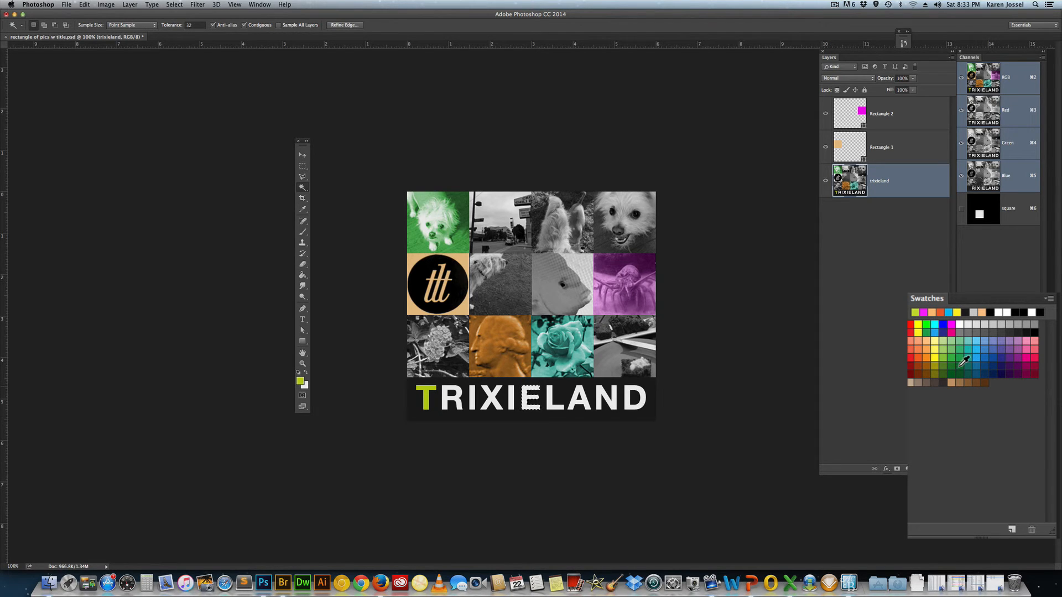
left_click(989, 385)
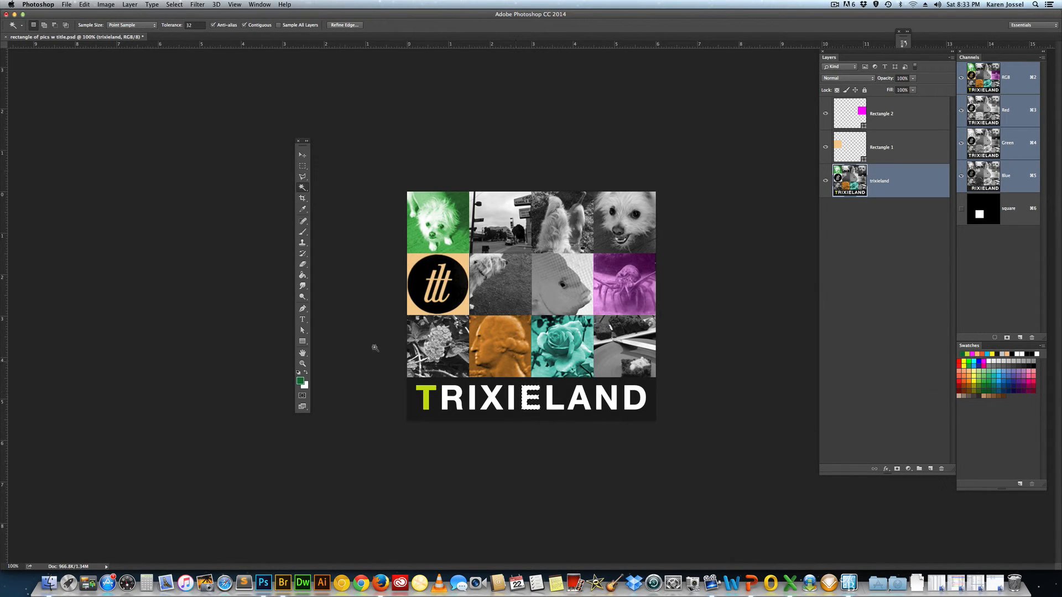
left_click(303, 275)
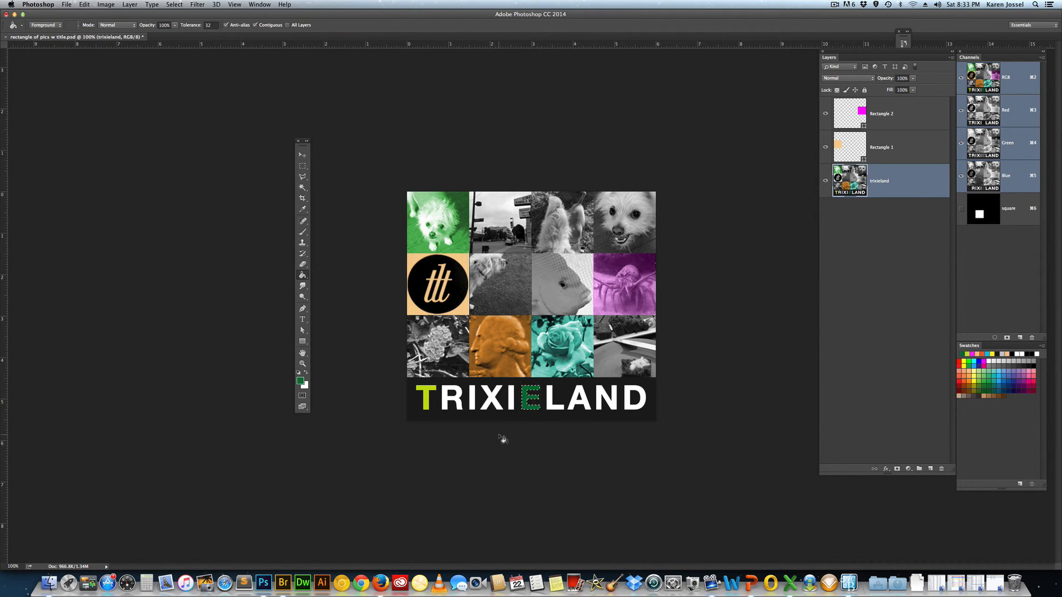
left_click(174, 4)
left_click(178, 22)
Select the title's last letter D with the Magic Wand, fill it with the red swatch color using the Paint Bucket, and deselect.
left_click(303, 188)
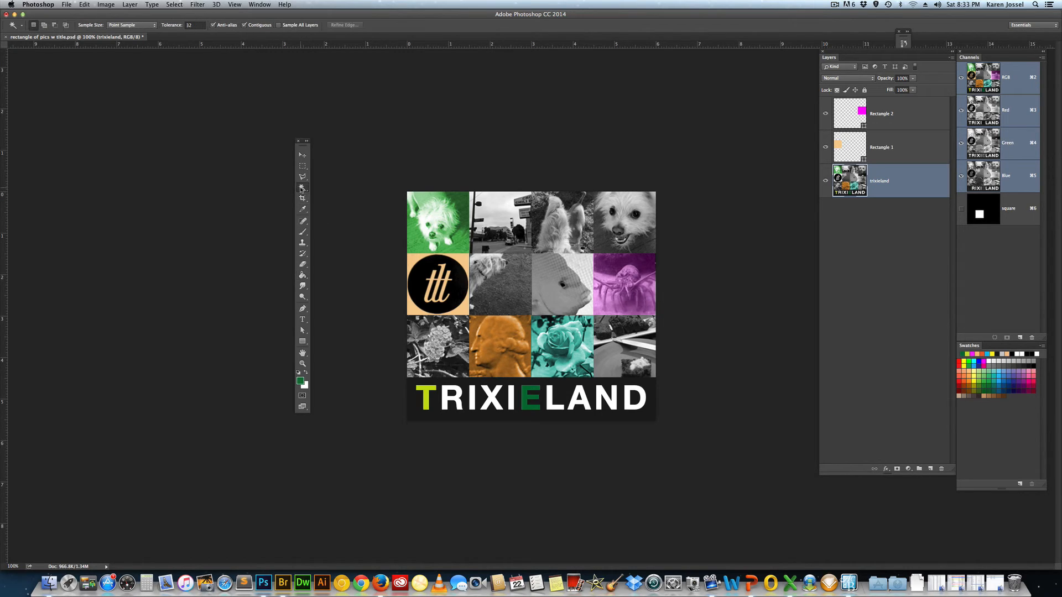
left_click(627, 390)
left_click(628, 389)
left_click(960, 363)
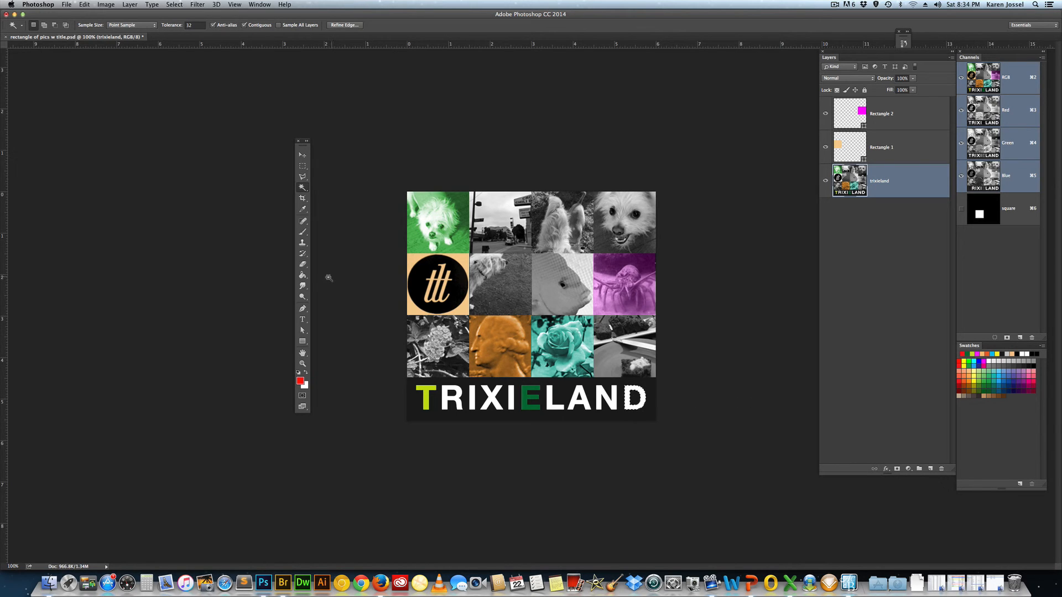
left_click(303, 276)
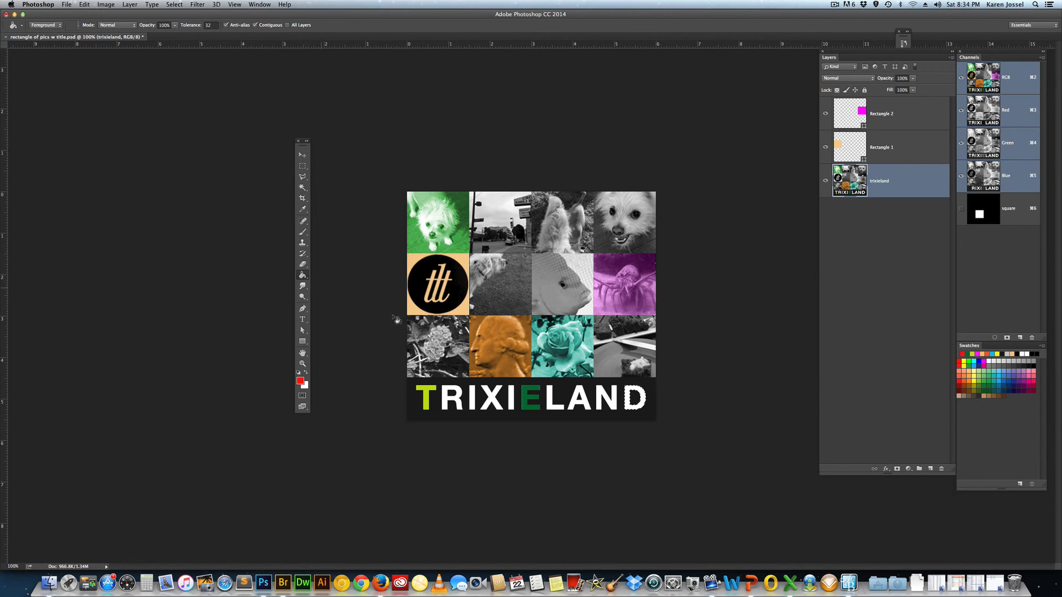
left_click(630, 391)
left_click(107, 4)
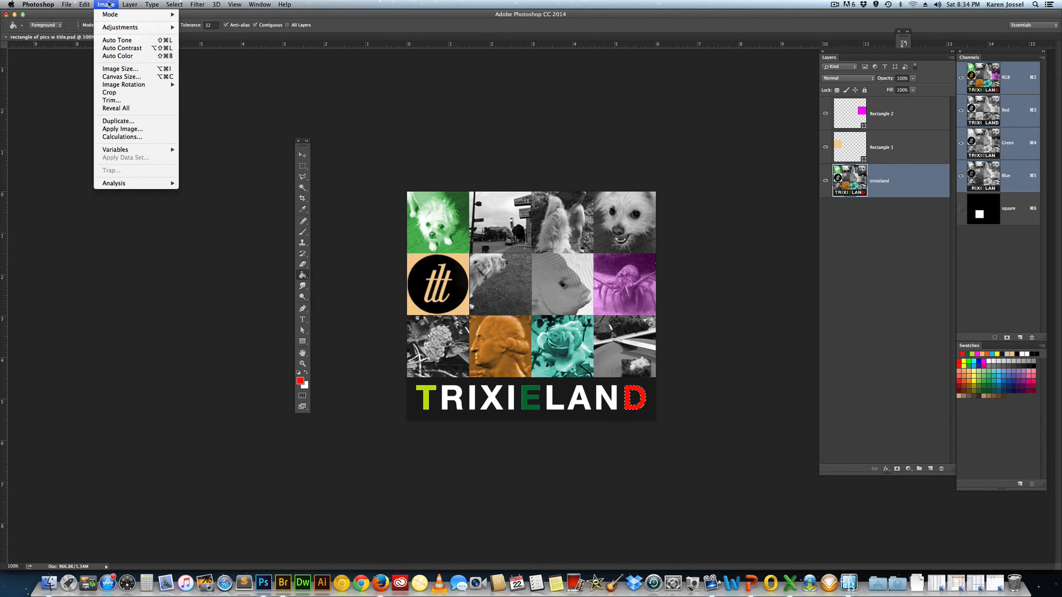
mouse_move(167, 5)
left_click(177, 23)
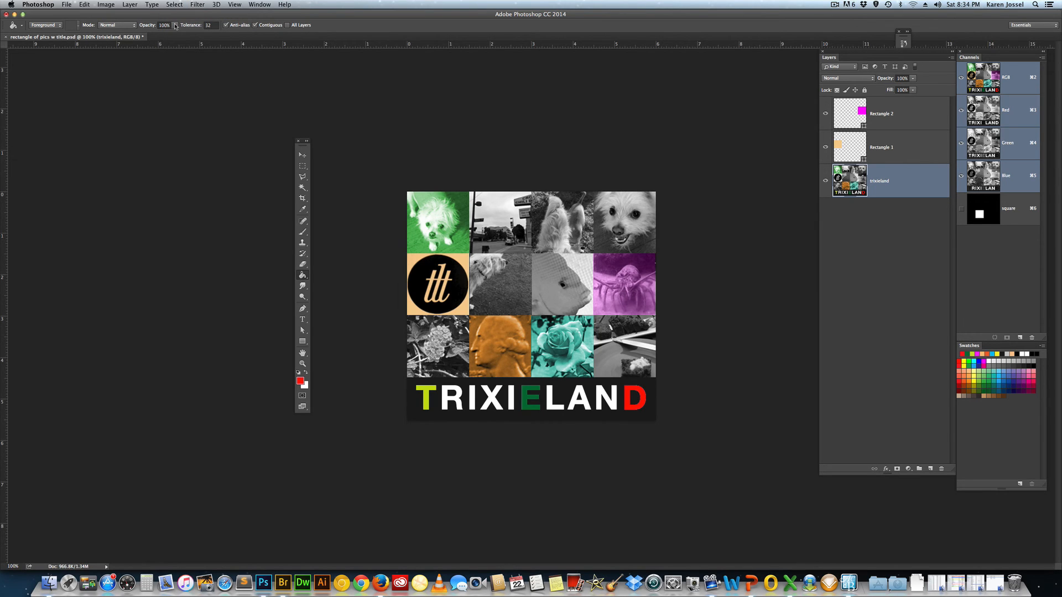